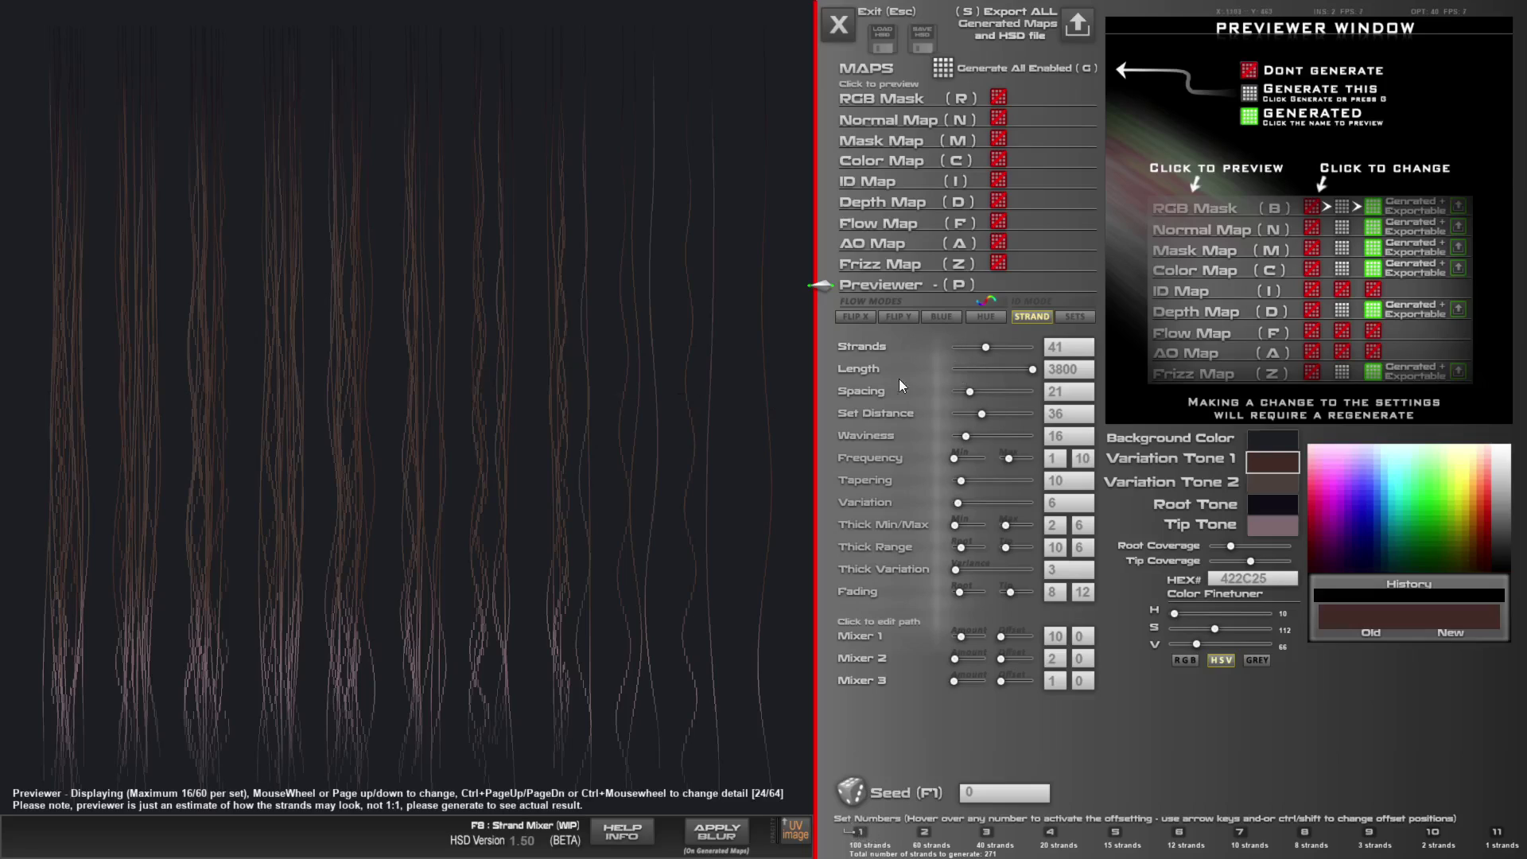
# For strand set 1, raise the Mixer 1–3 amounts and offsets, and set Variation 57 and Tapering 42
pyautogui.click(861, 832)
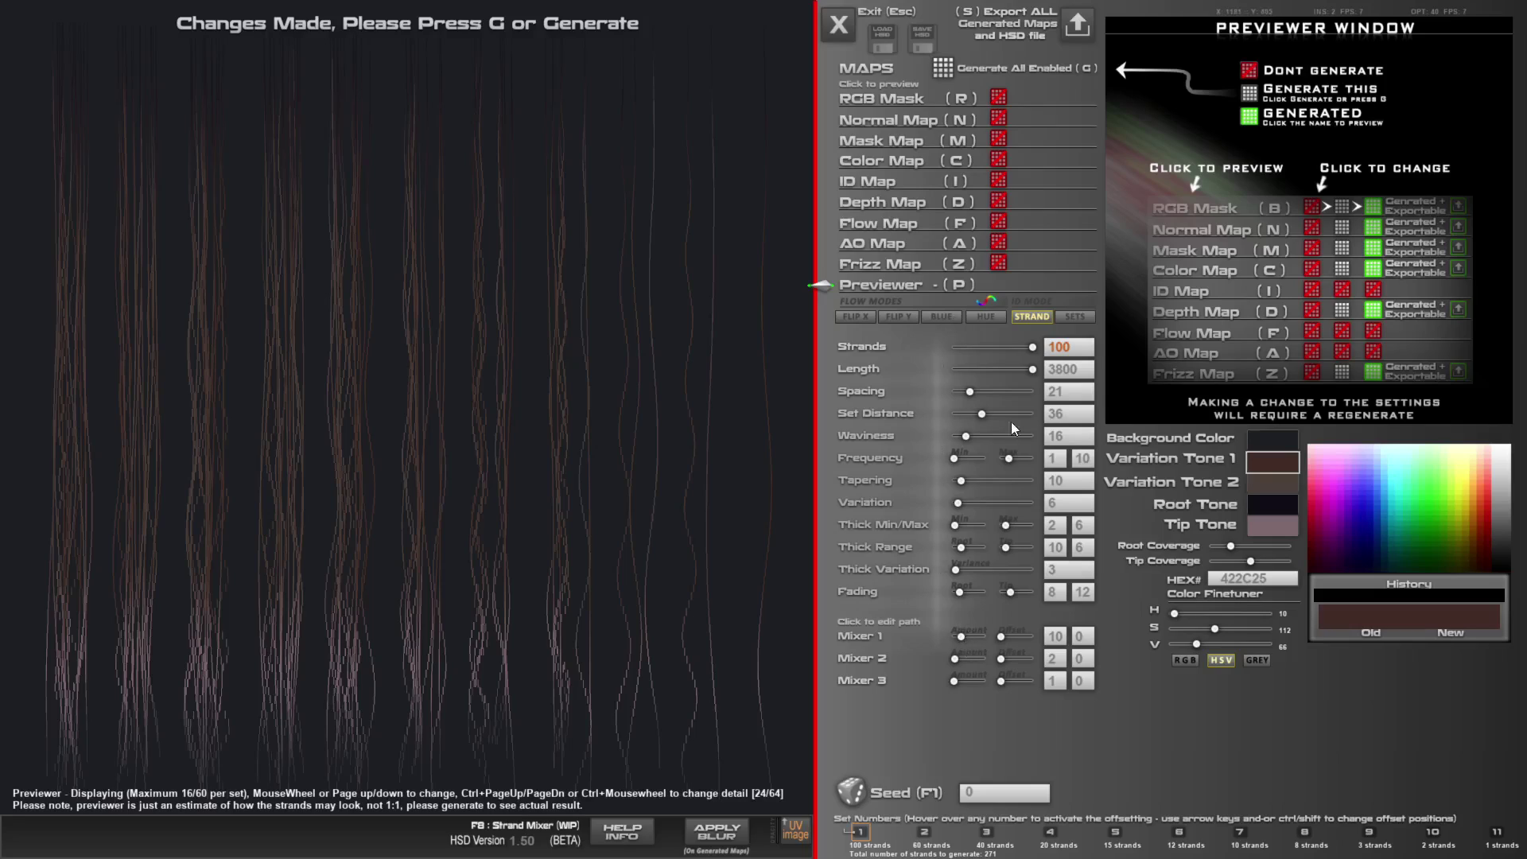
pyautogui.moveTo(963, 632)
pyautogui.mouseDown()
pyautogui.moveTo(981, 637)
pyautogui.moveTo(967, 639)
pyautogui.moveTo(973, 659)
pyautogui.mouseUp()
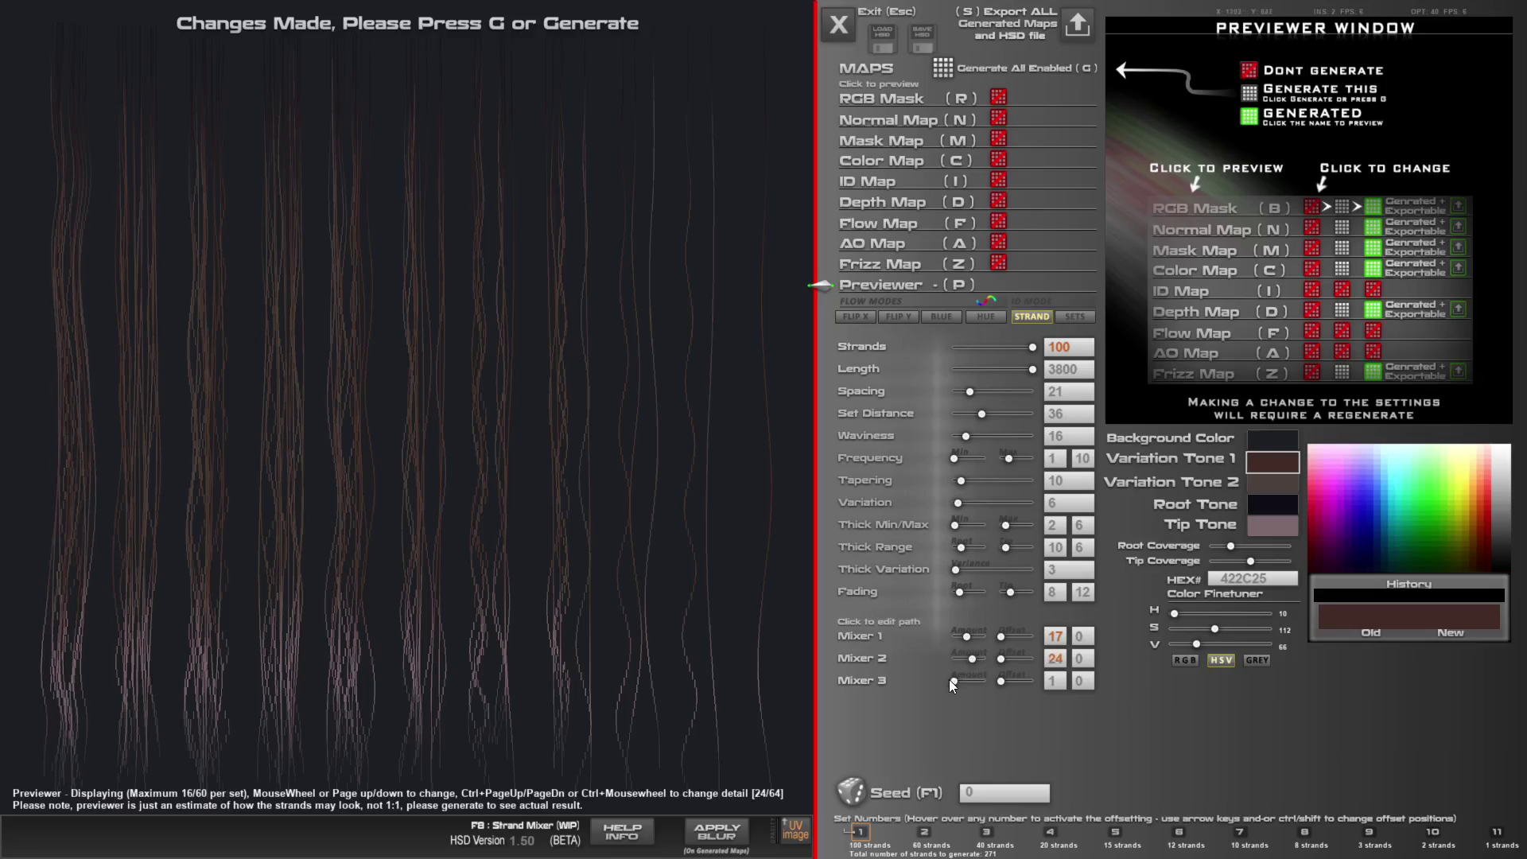
pyautogui.moveTo(861, 835)
pyautogui.moveTo(958, 679); pyautogui.dragTo(1009, 638)
pyautogui.moveTo(967, 505); pyautogui.dragTo(998, 502)
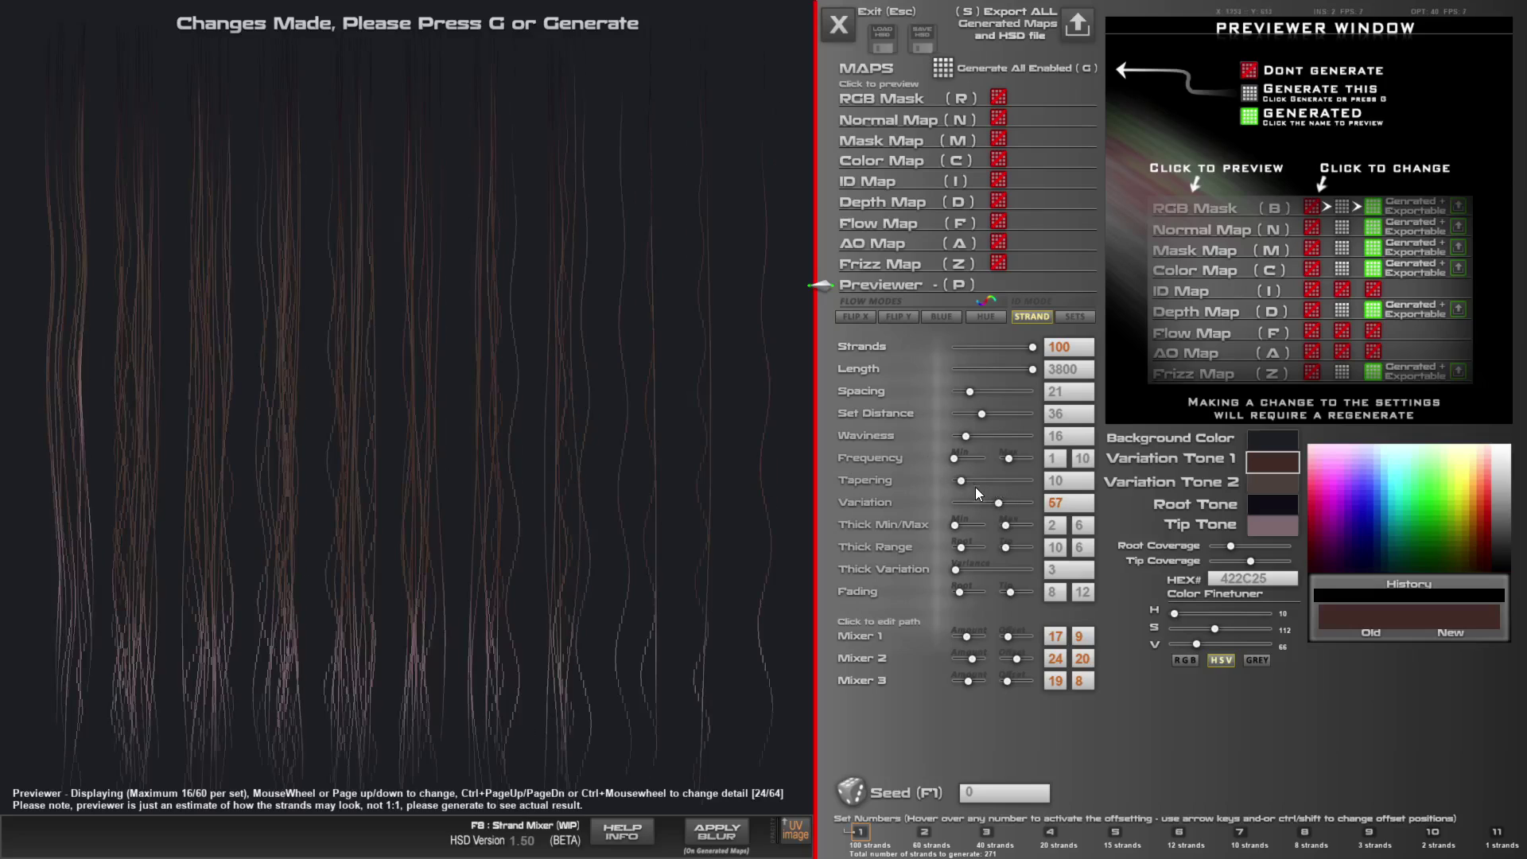
pyautogui.moveTo(965, 480); pyautogui.dragTo(988, 486)
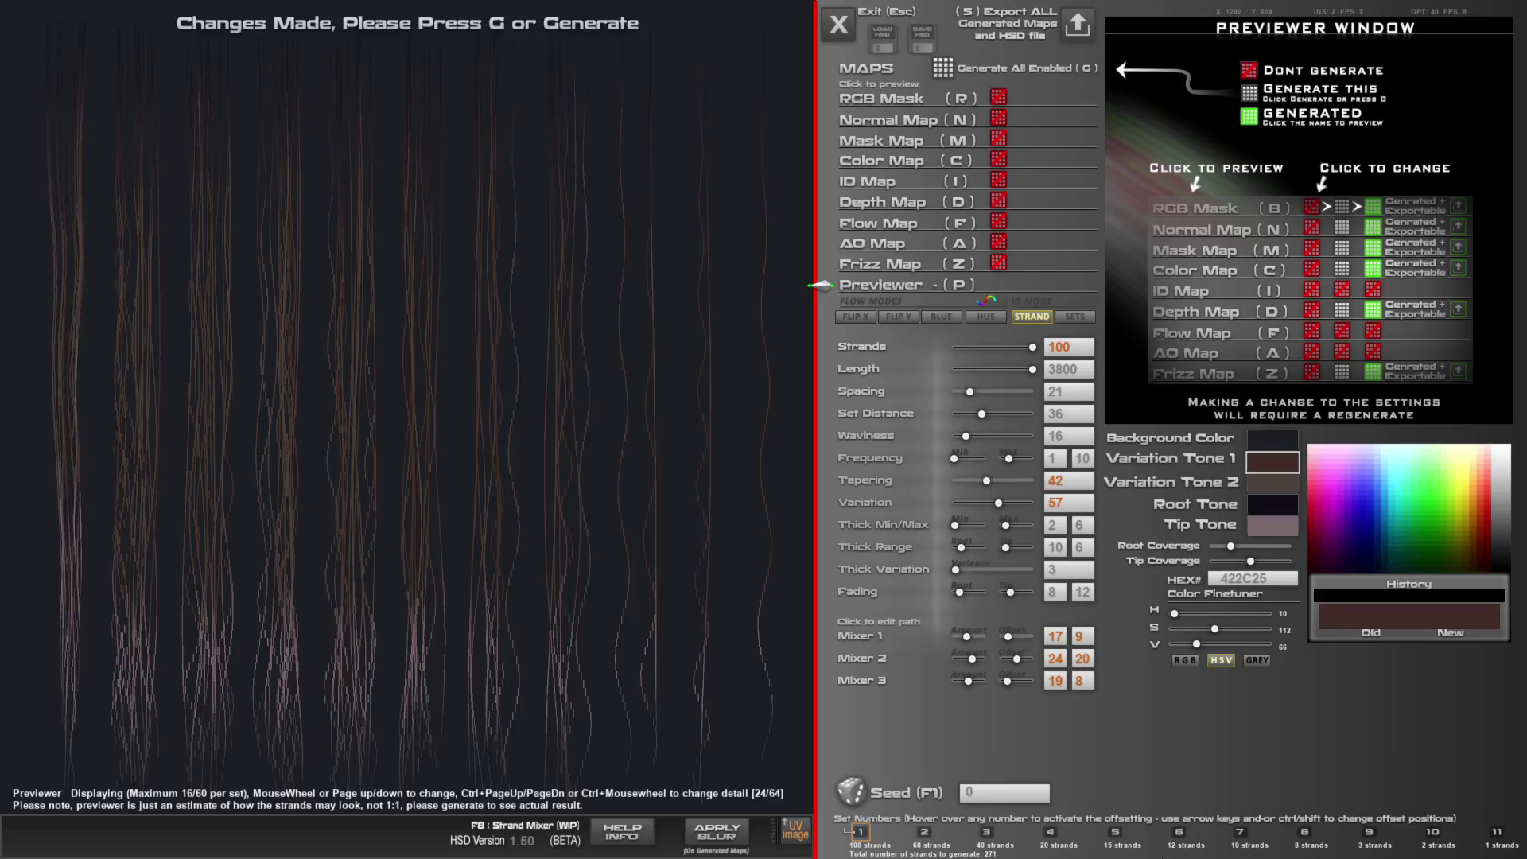
# For strand set 5, set Variation 46, Tapering 68, Spacing 44, Waviness 48, and add a Mixer 1 offset
pyautogui.click(1116, 832)
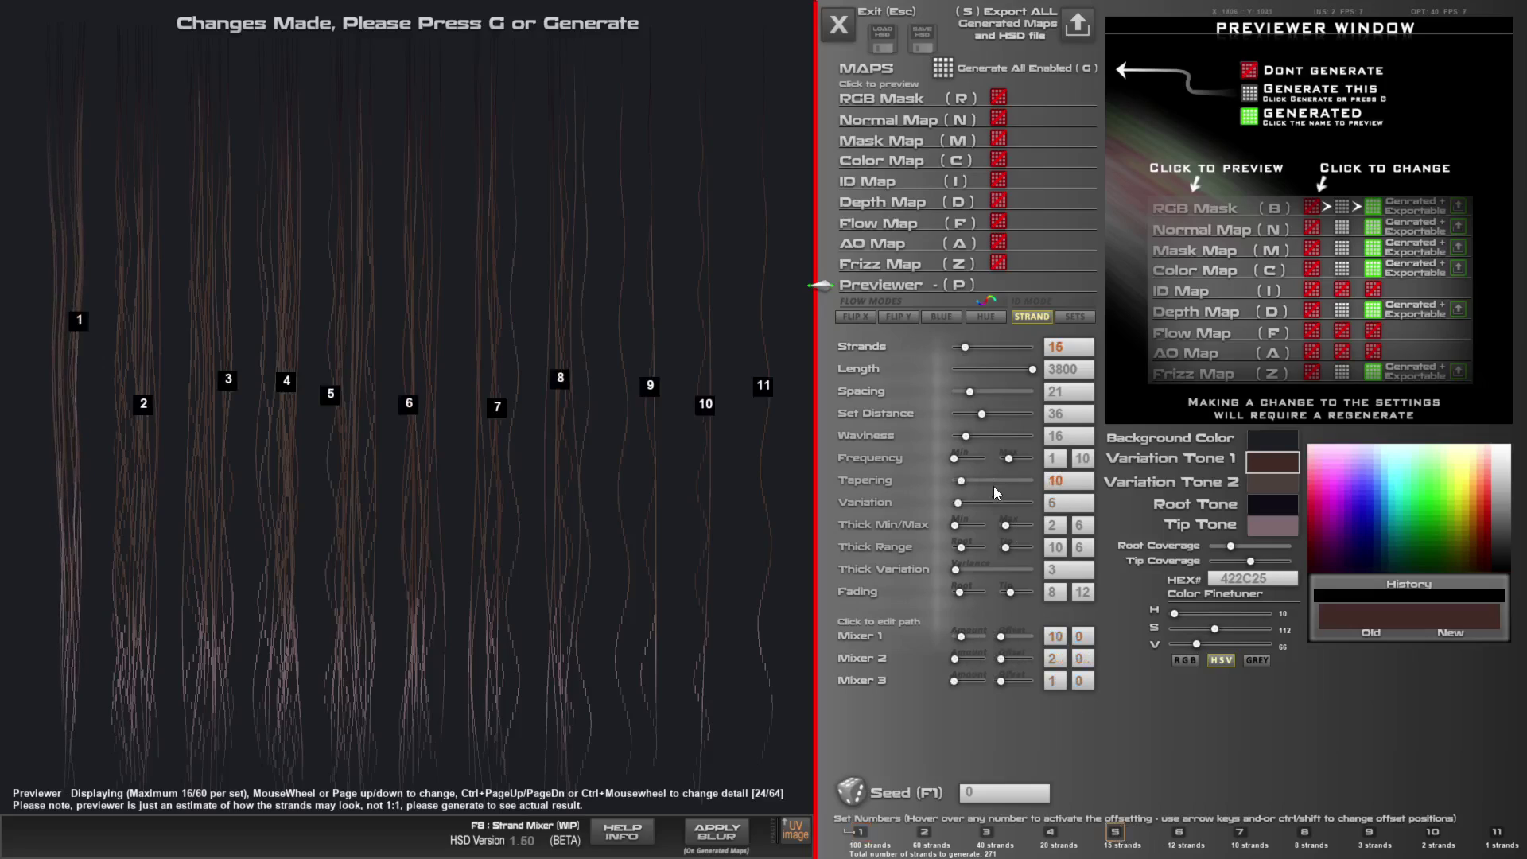
pyautogui.moveTo(958, 501); pyautogui.dragTo(998, 504)
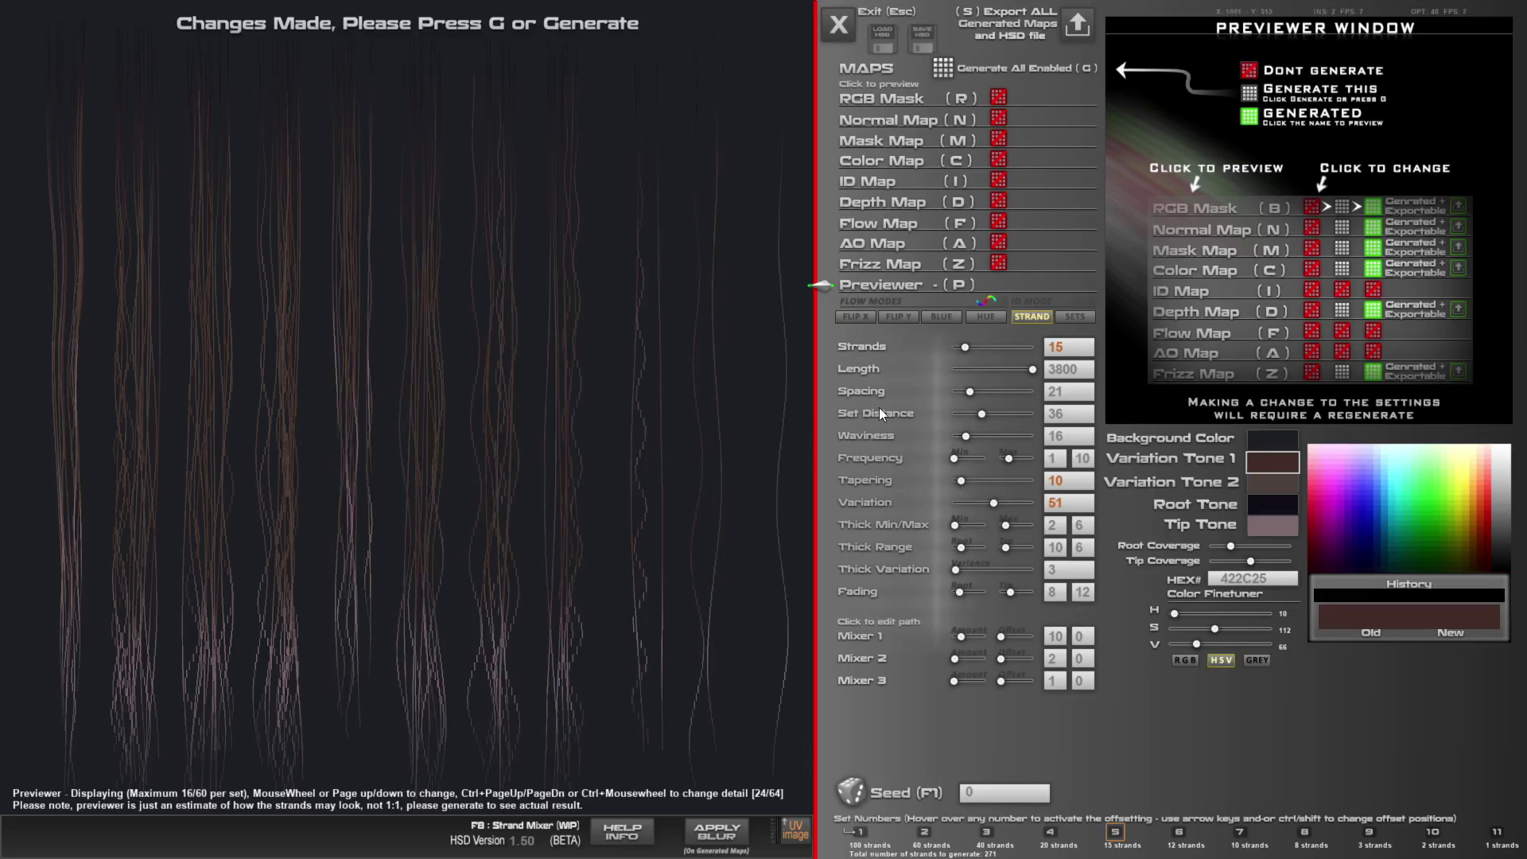
pyautogui.moveTo(994, 504); pyautogui.dragTo(988, 481)
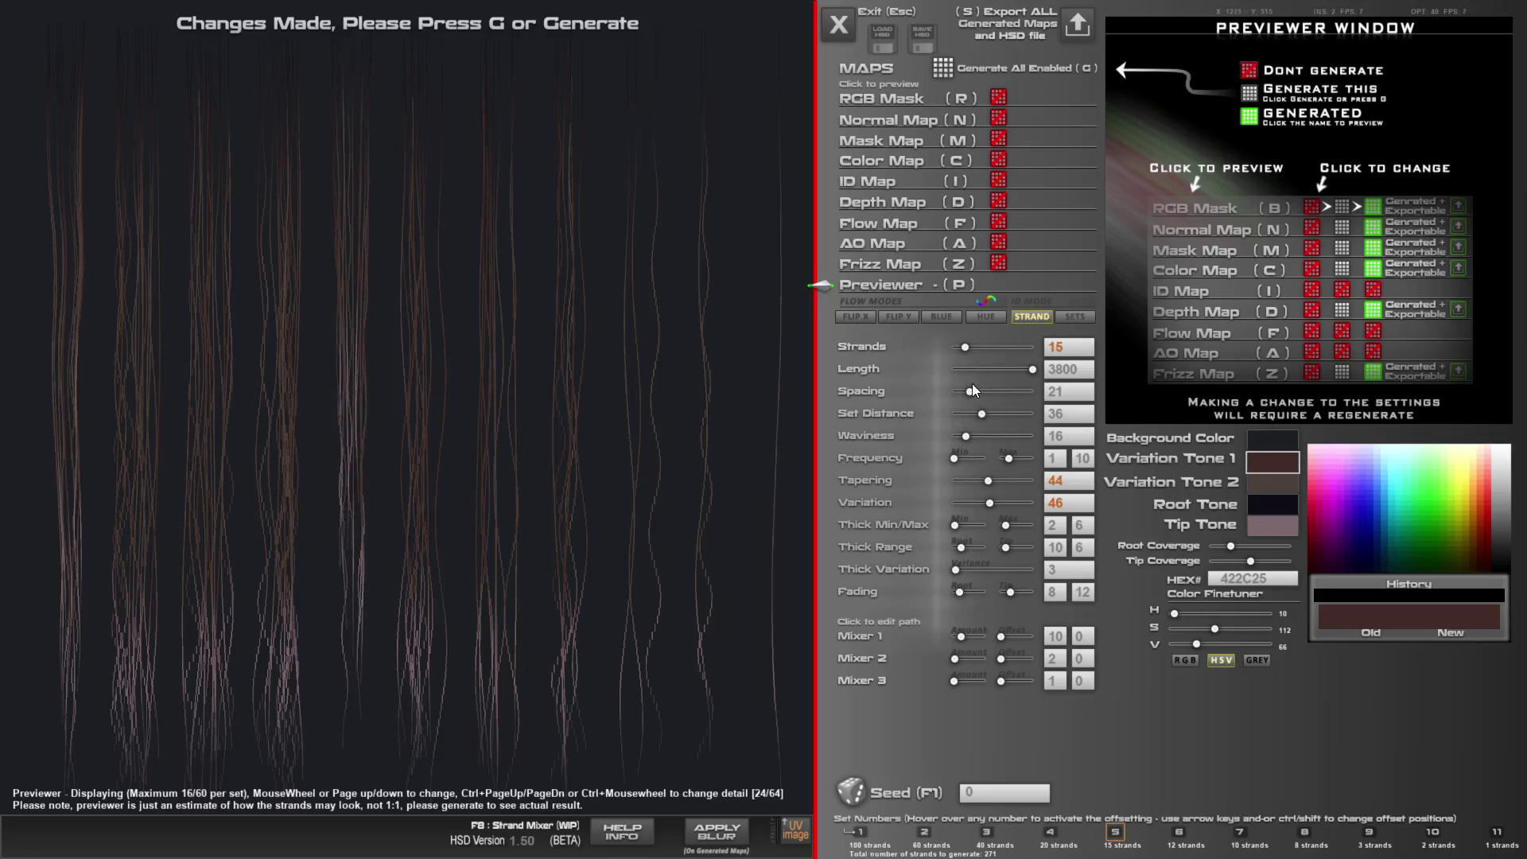
pyautogui.moveTo(983, 394); pyautogui.dragTo(1019, 460)
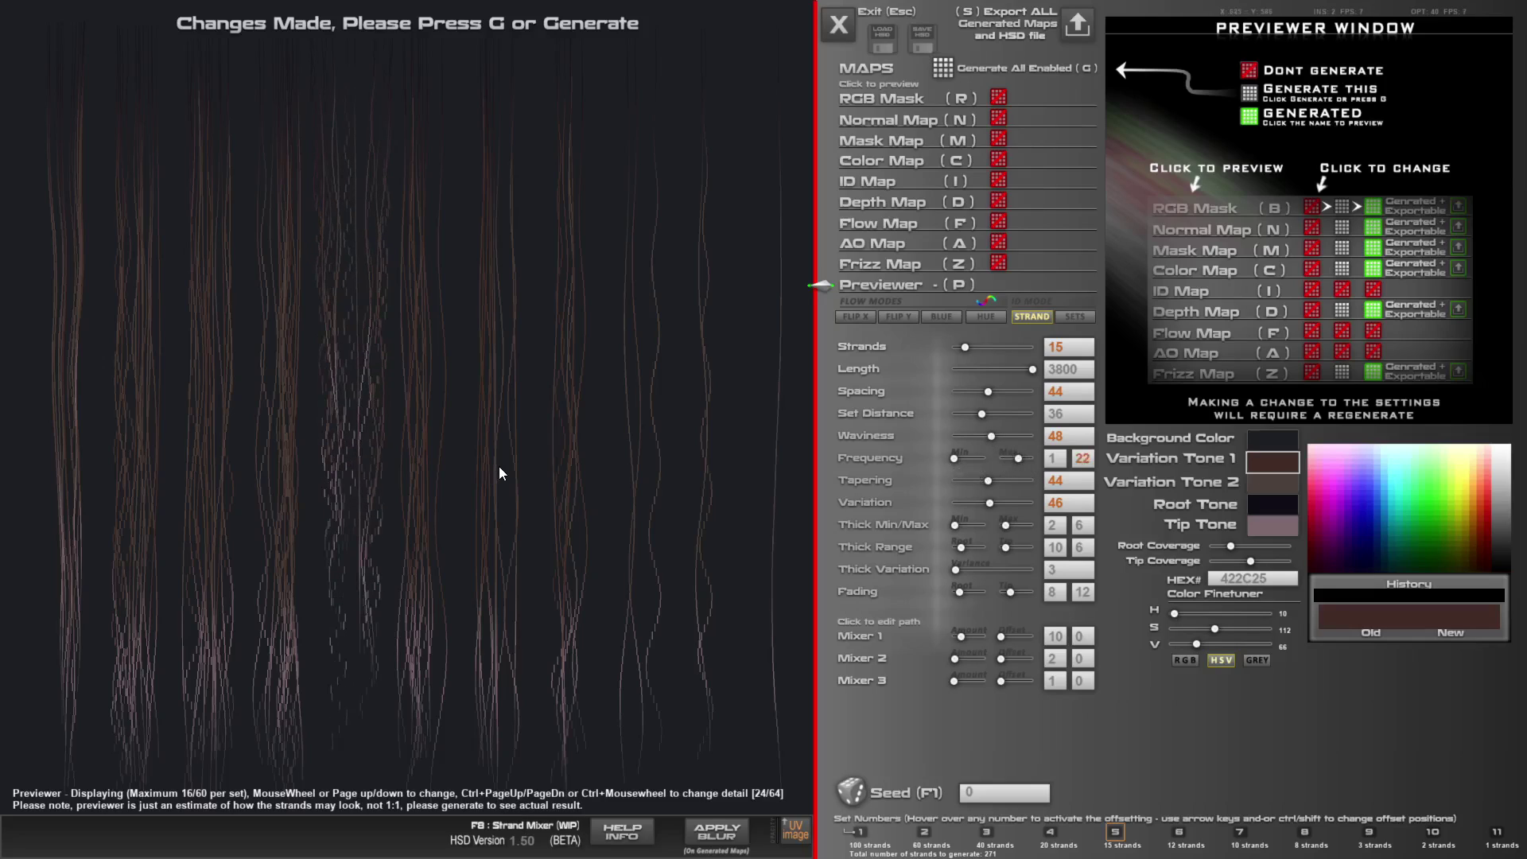
pyautogui.keyDown('ctrl'); pyautogui.scroll(3, 499, 466); pyautogui.keyUp('ctrl')
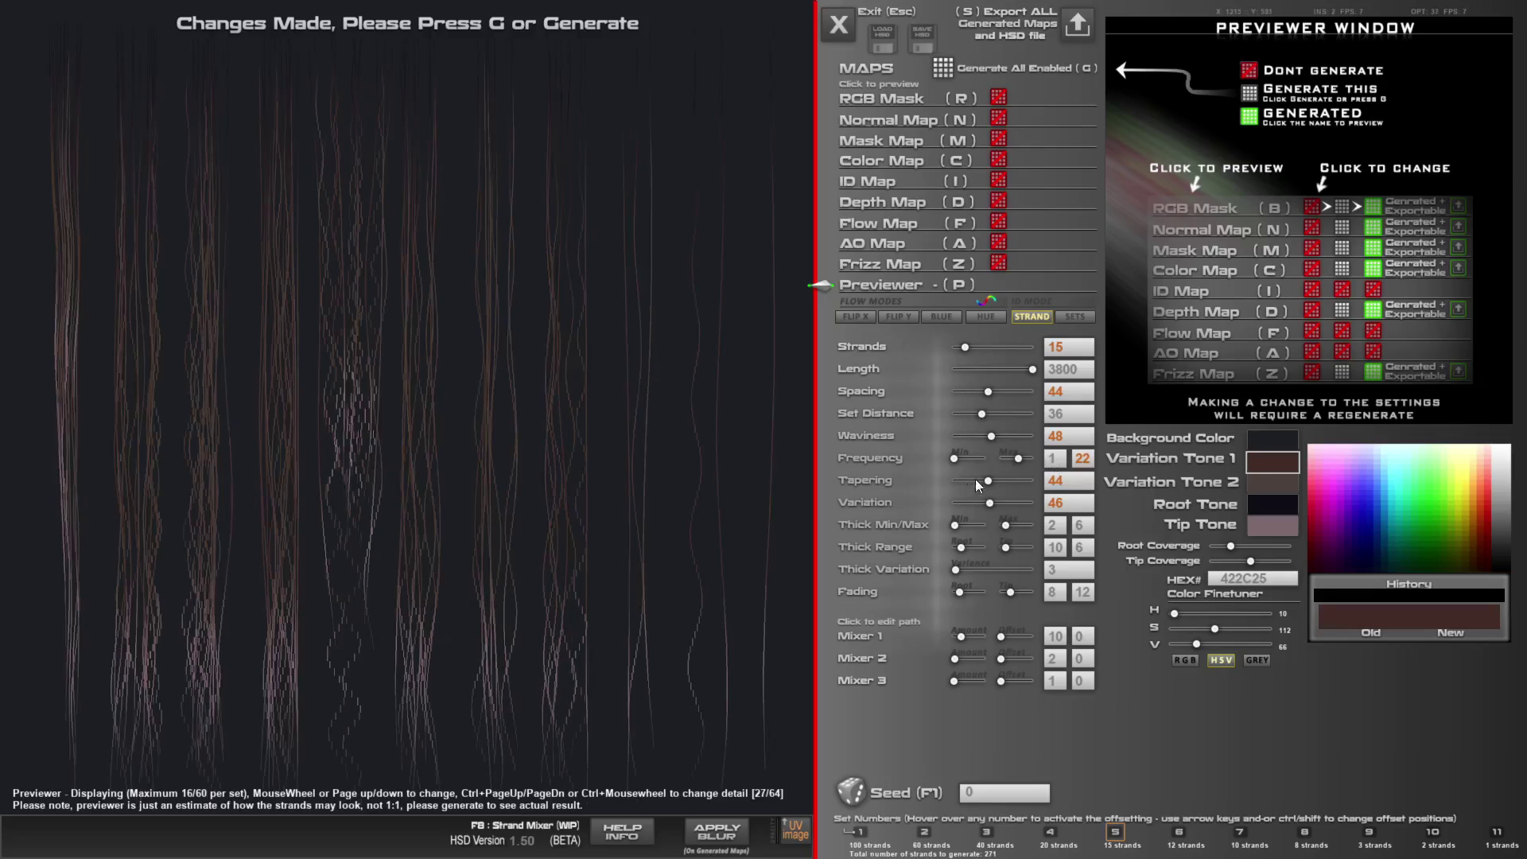
pyautogui.moveTo(986, 480); pyautogui.dragTo(953, 460)
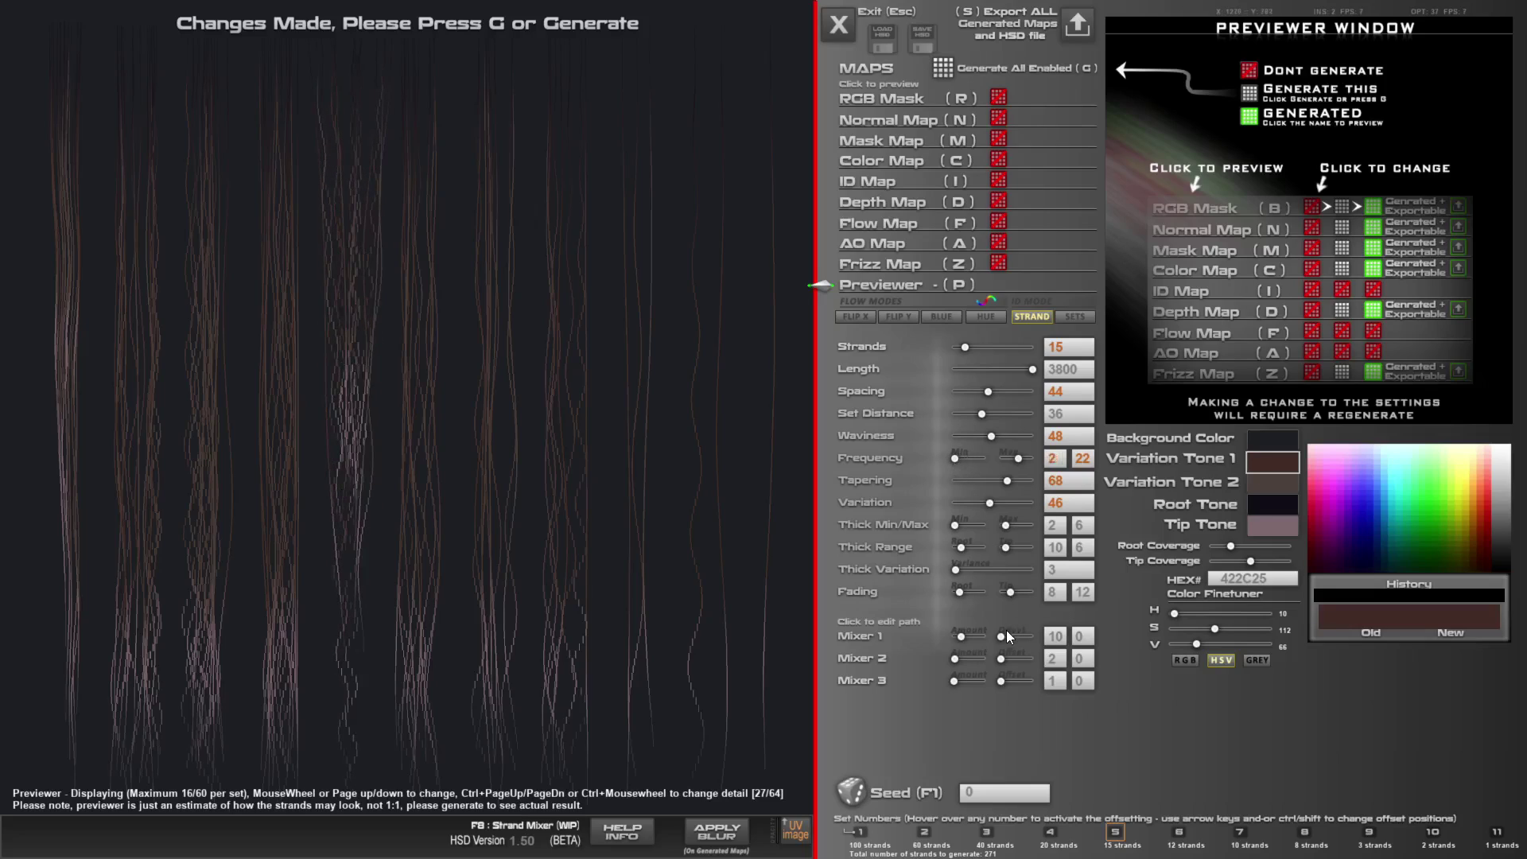
pyautogui.moveTo(1006, 634); pyautogui.dragTo(964, 679)
# Bend Mixer 1's path by moving points 2, 5 and 7 outward and sideways
pyautogui.click(861, 636)
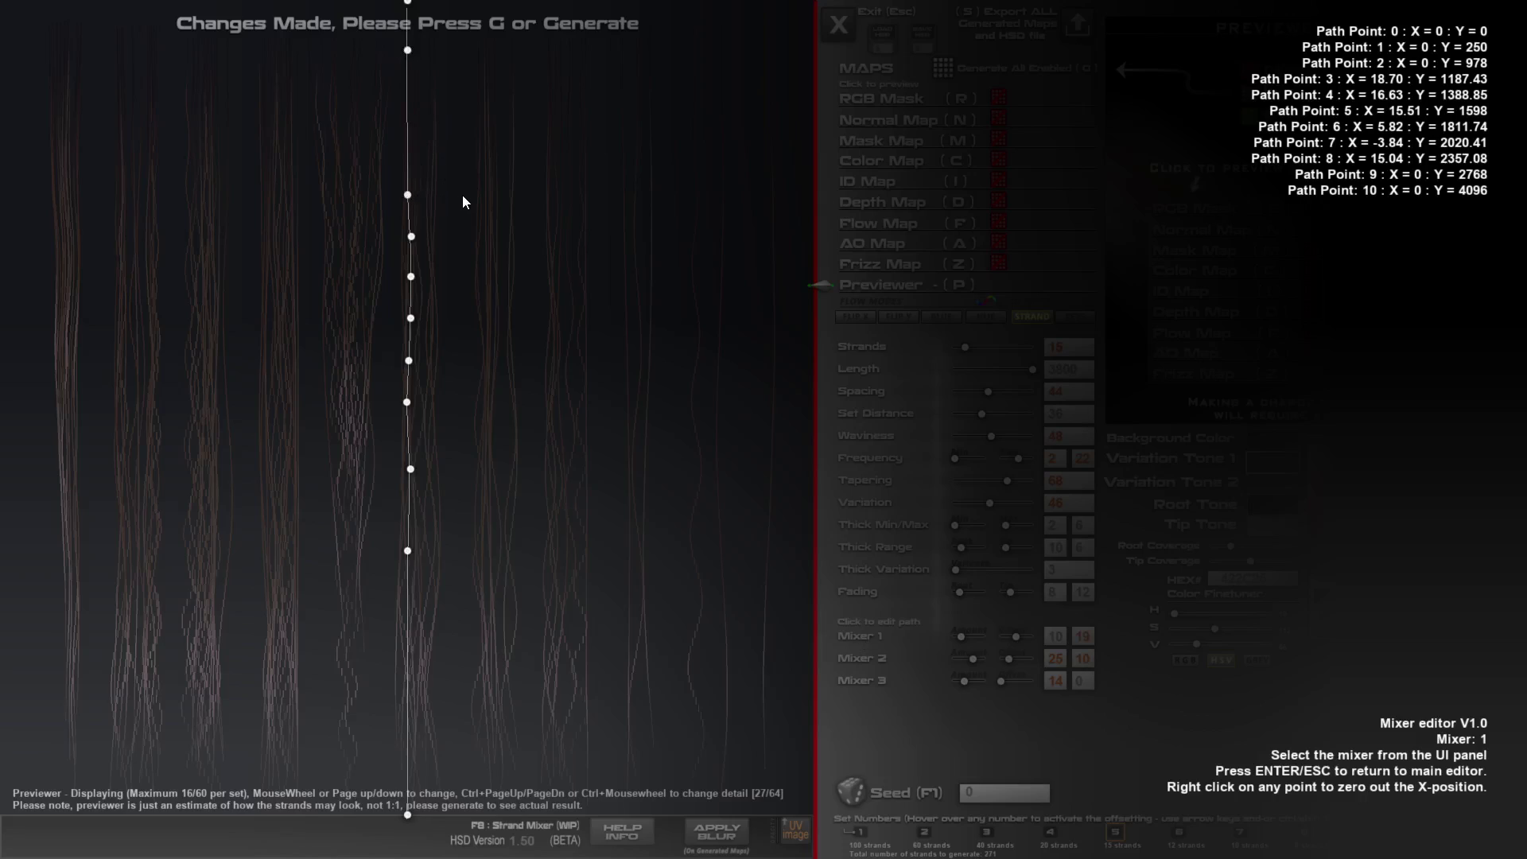
pyautogui.moveTo(426, 195)
pyautogui.mouseDown()
pyautogui.moveTo(479, 197)
pyautogui.moveTo(450, 189)
pyautogui.mouseUp()
pyautogui.moveTo(410, 316); pyautogui.dragTo(378, 322)
pyautogui.moveTo(409, 406); pyautogui.dragTo(439, 406)
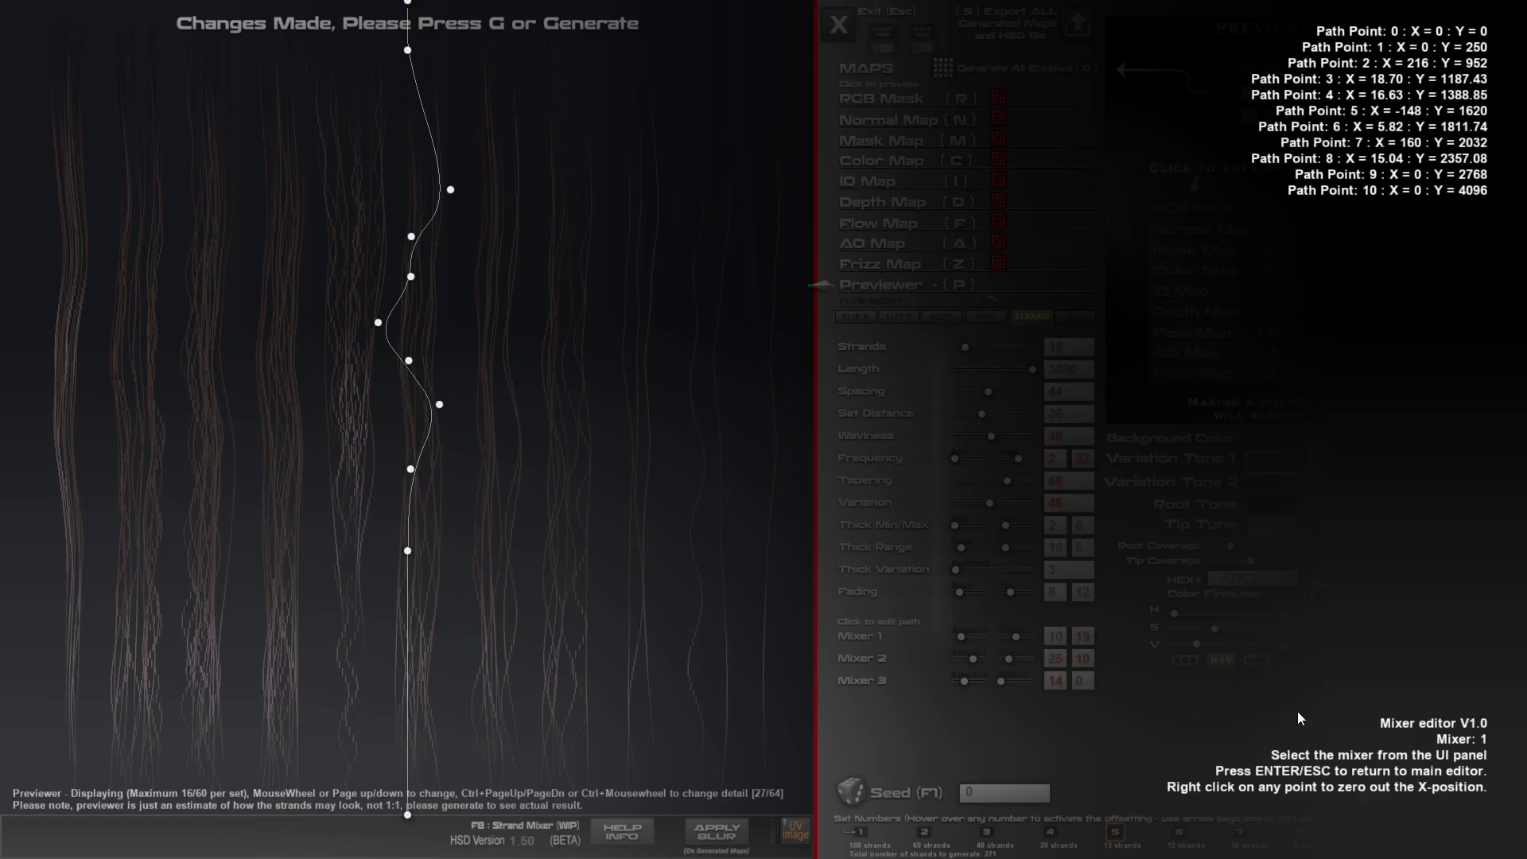
# Reshape Mixer 2's path, pulling point 4 left and down and pushing point 7 right
pyautogui.click(863, 659)
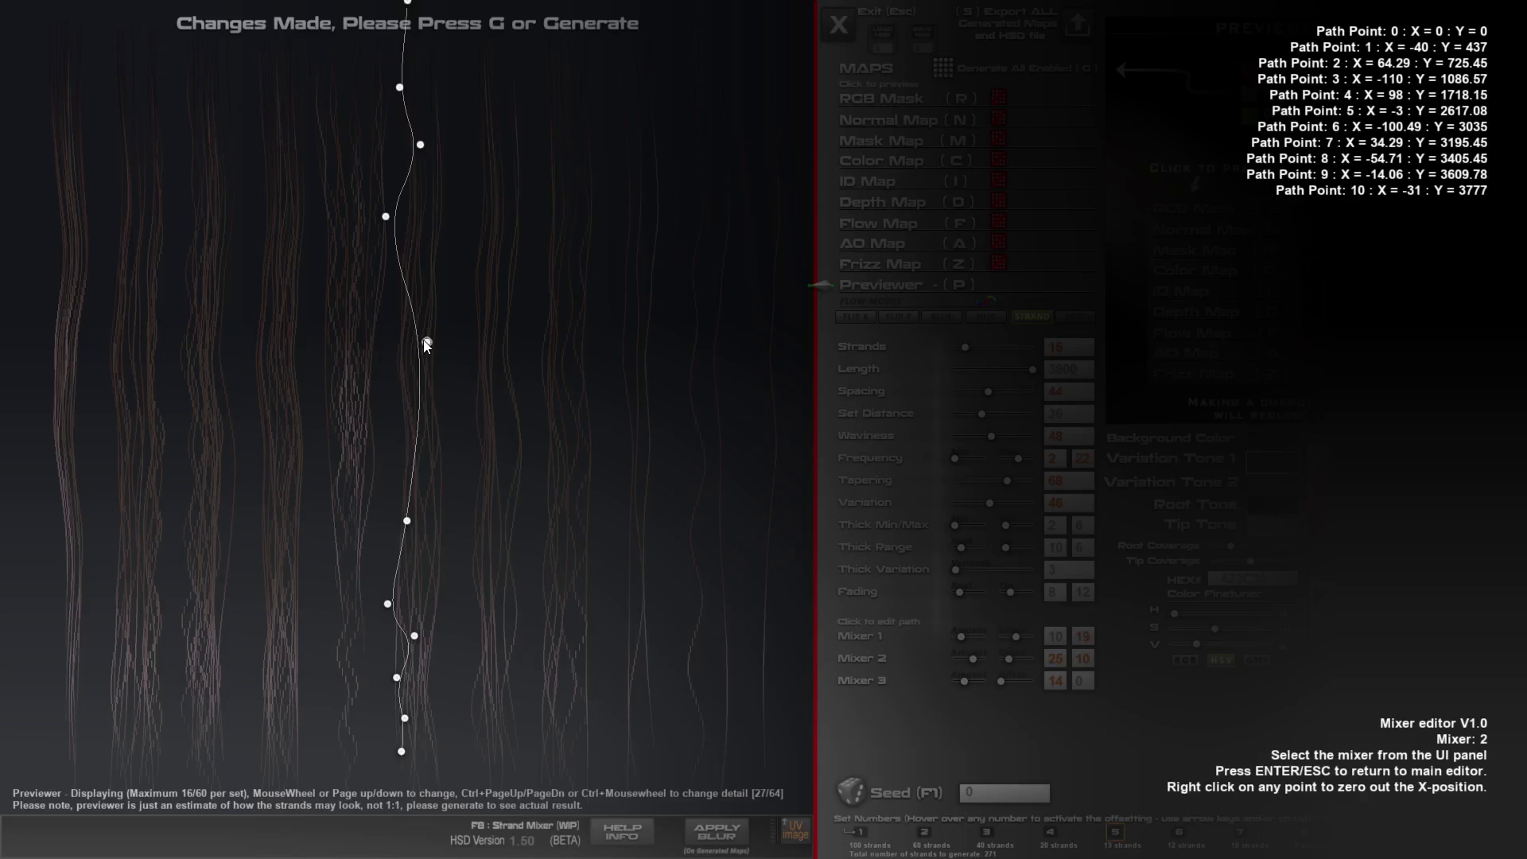
pyautogui.moveTo(426, 344); pyautogui.dragTo(311, 406)
pyautogui.moveTo(415, 636)
pyautogui.mouseDown()
pyautogui.moveTo(479, 628)
pyautogui.moveTo(436, 625)
pyautogui.mouseUp()
# Reshape Mixer 3's path, moving points 4, 6 and 8 to X=84, 216 and -28
pyautogui.click(867, 681)
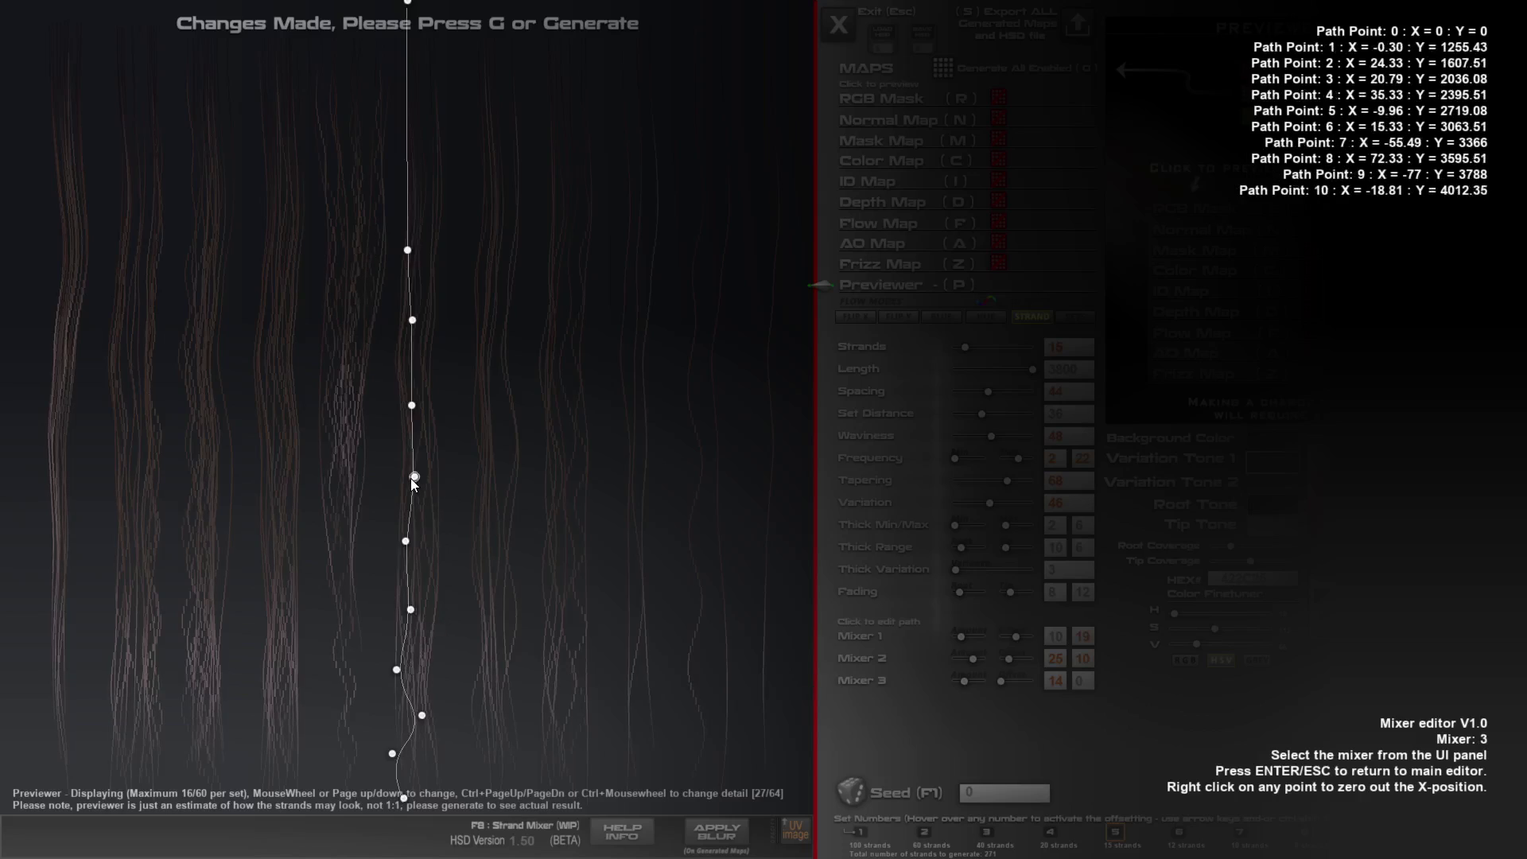
pyautogui.moveTo(414, 477)
pyautogui.mouseDown()
pyautogui.moveTo(498, 482)
pyautogui.moveTo(537, 462)
pyautogui.moveTo(514, 439)
pyautogui.moveTo(283, 481)
pyautogui.moveTo(424, 474)
pyautogui.mouseUp()
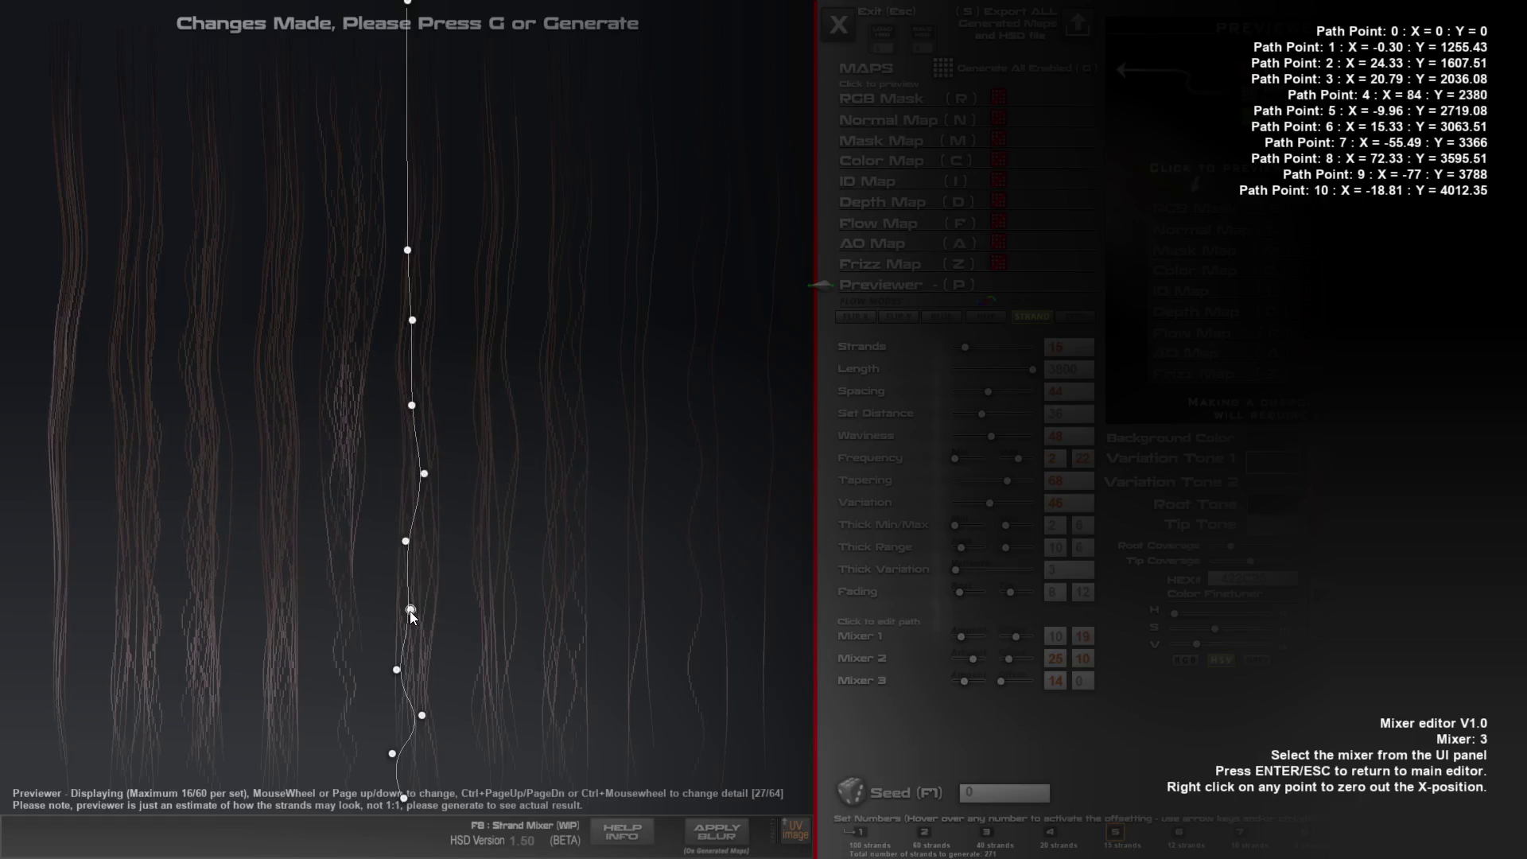
pyautogui.moveTo(411, 611); pyautogui.dragTo(450, 596)
pyautogui.moveTo(428, 757); pyautogui.dragTo(402, 715)
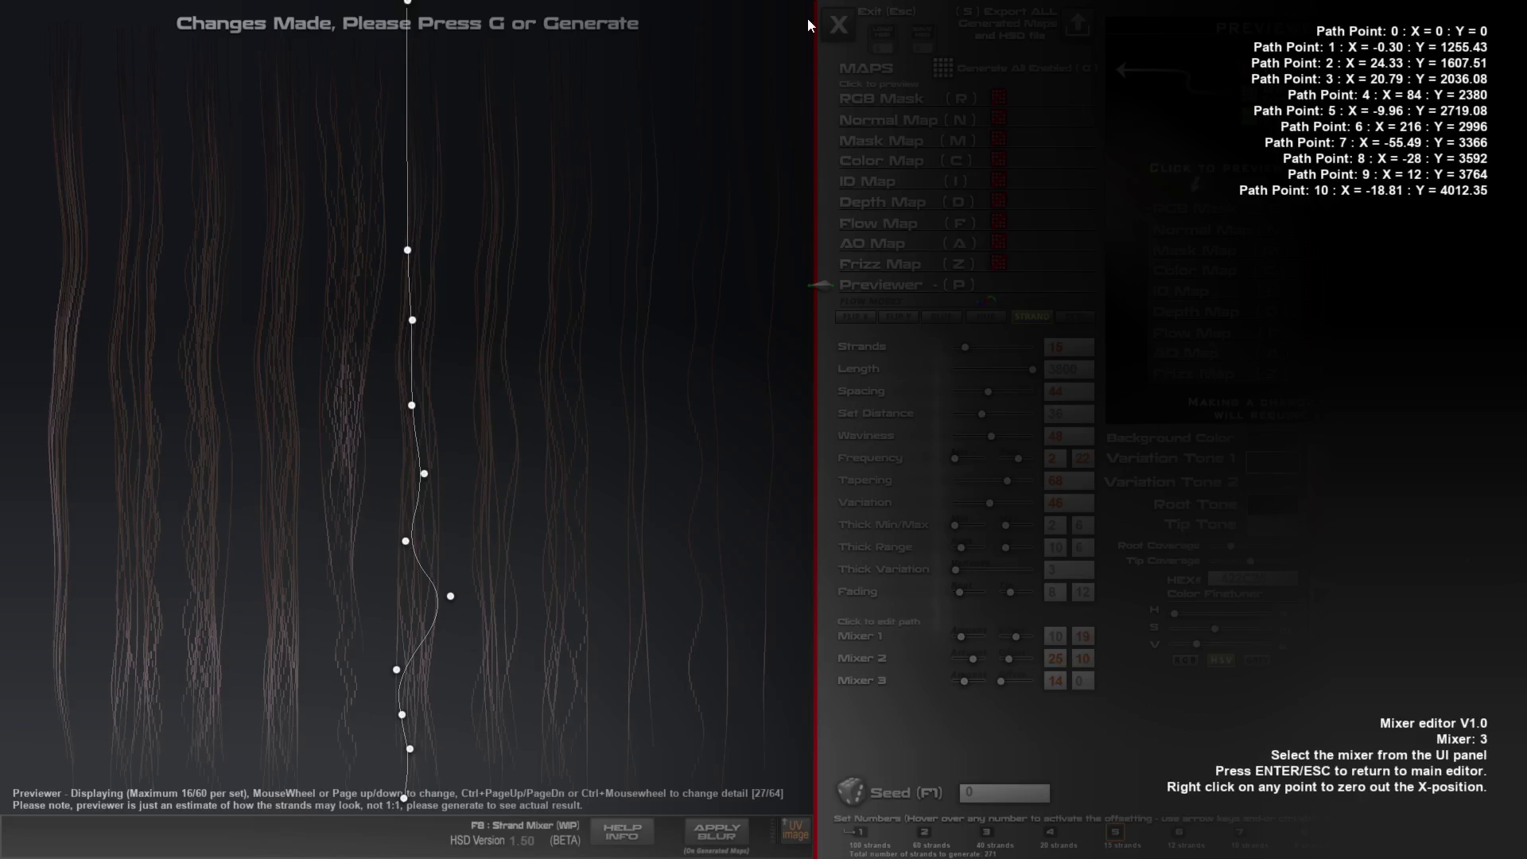
pyautogui.click(840, 27)
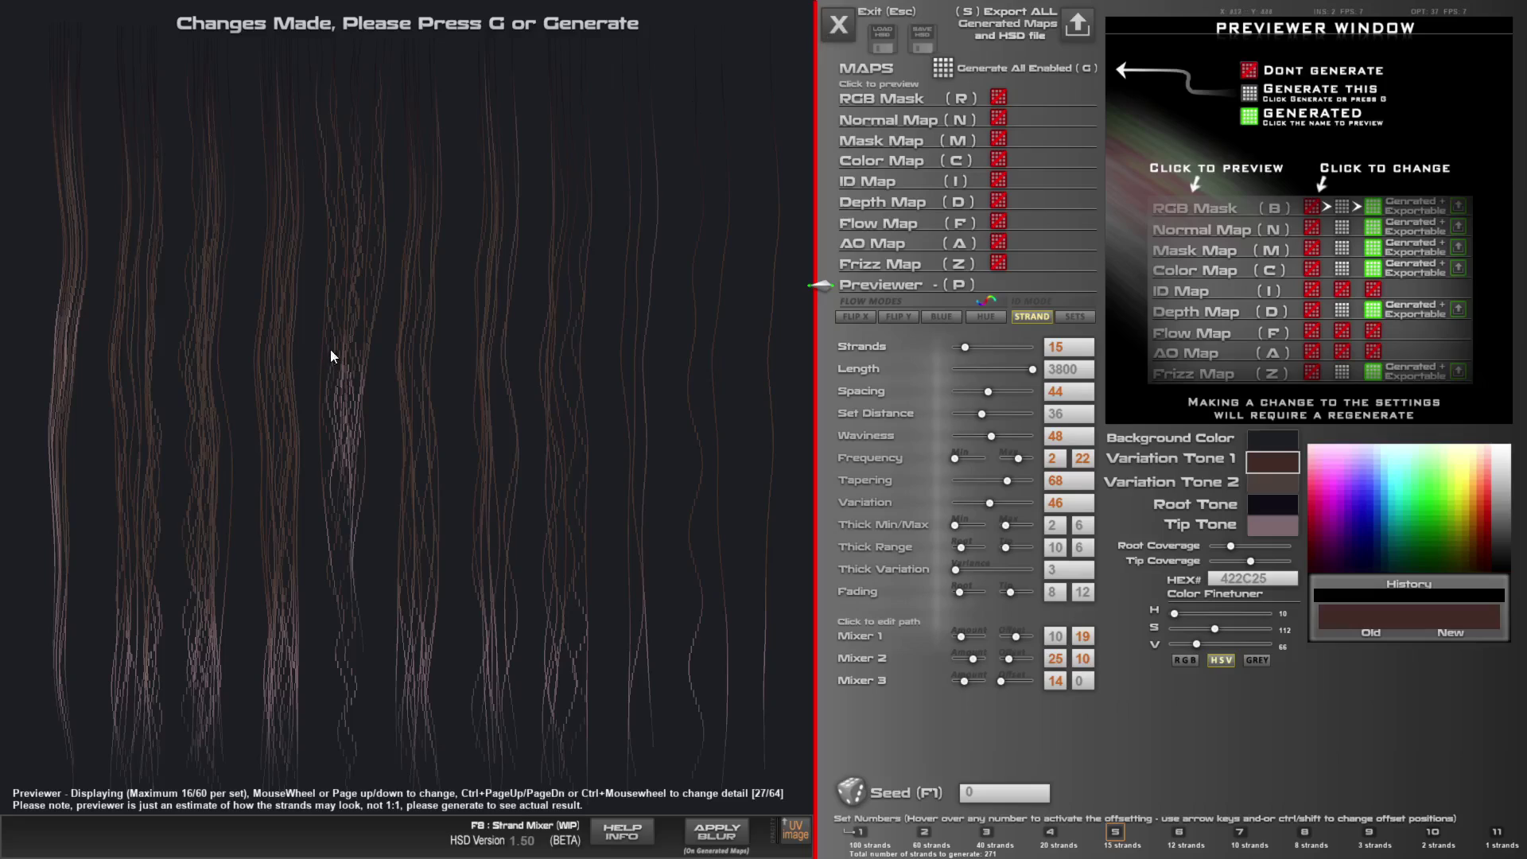
pyautogui.click(840, 25)
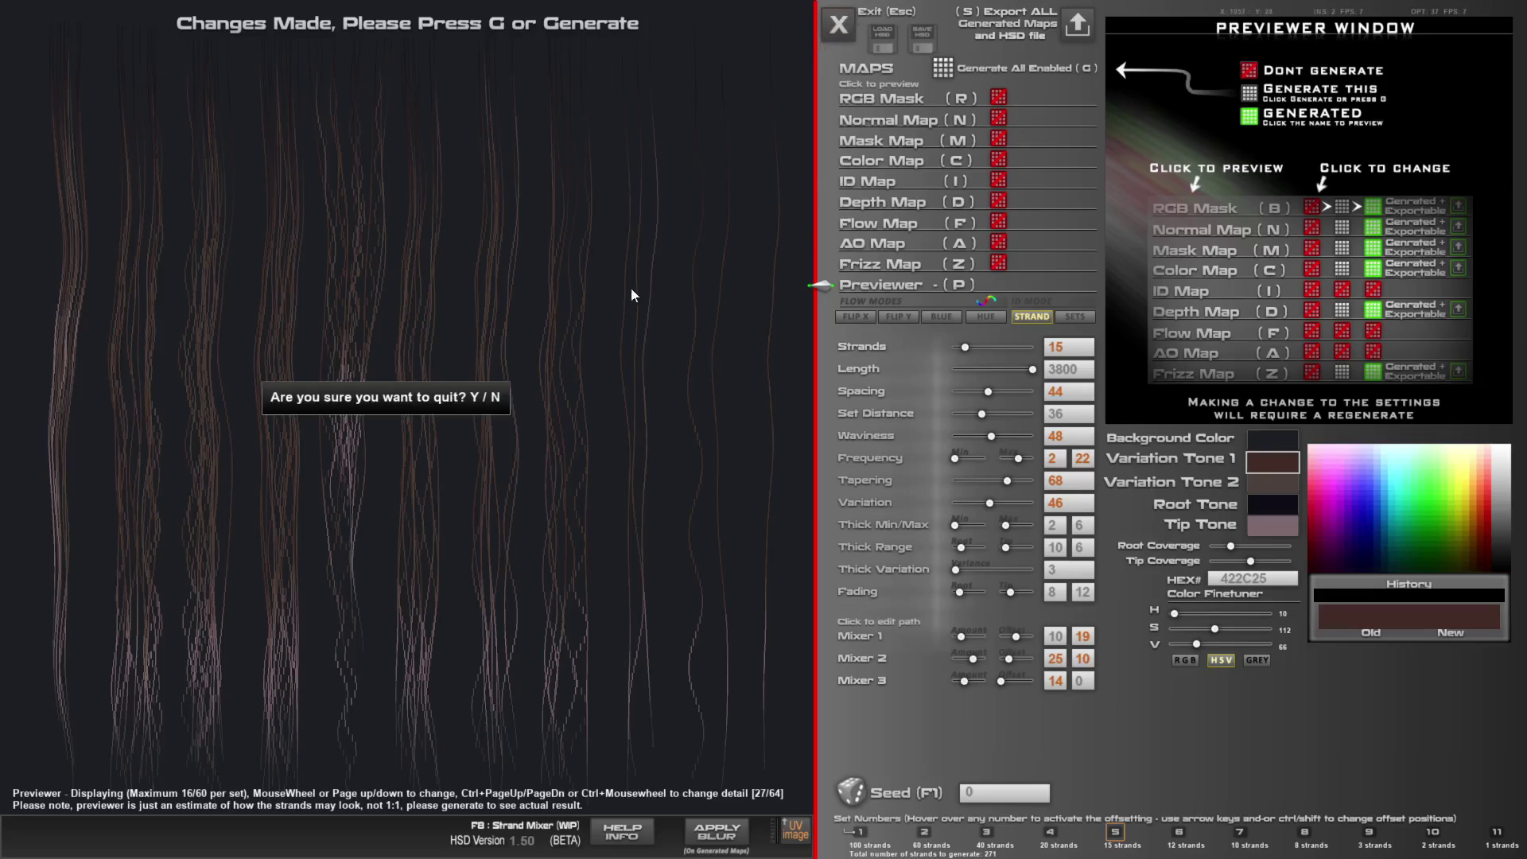
pyautogui.click(497, 402)
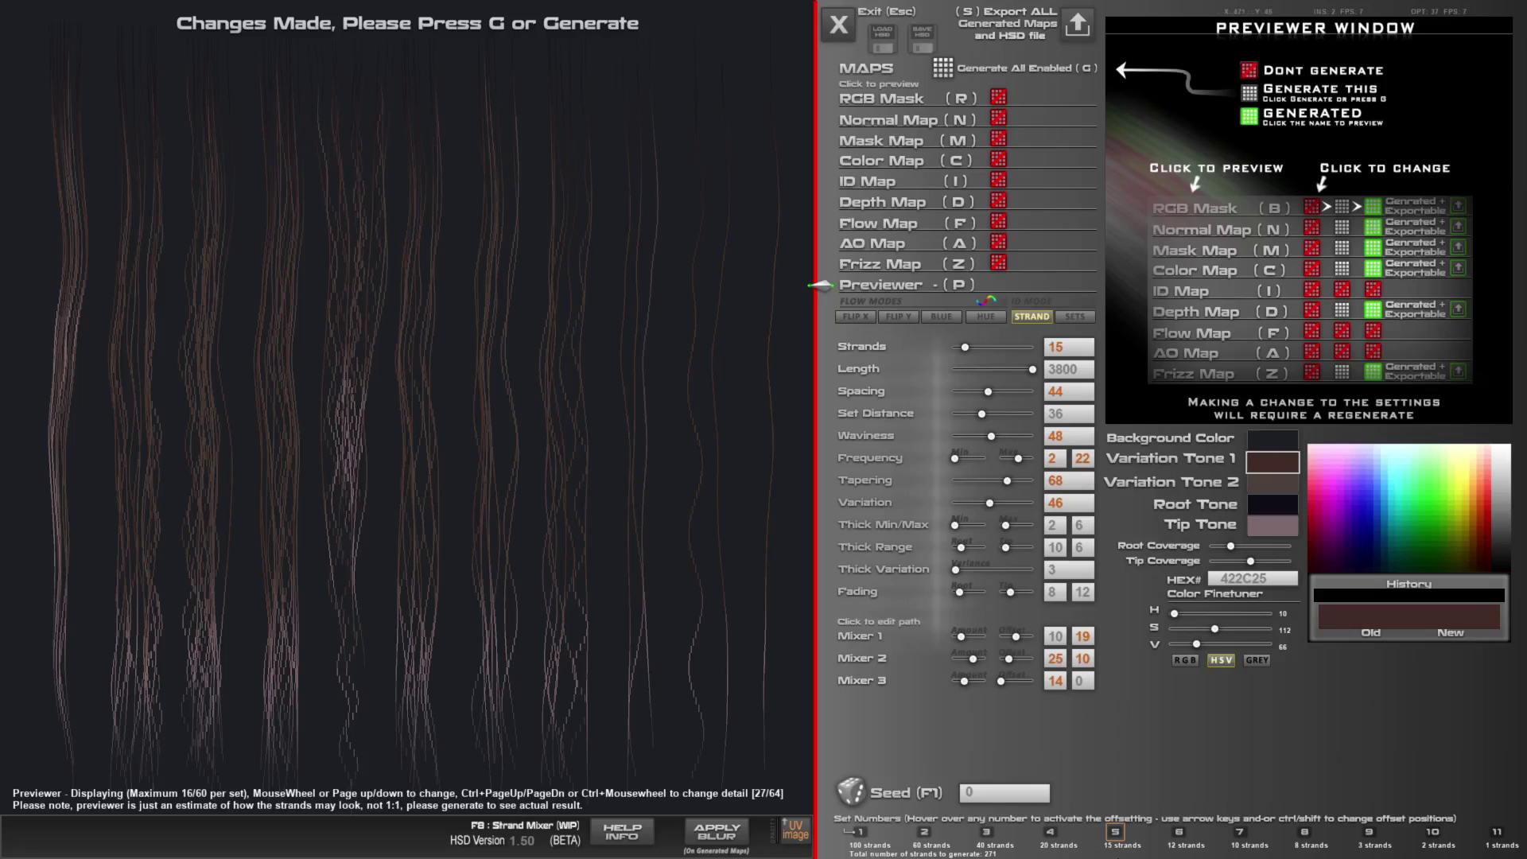
pyautogui.moveTo(1117, 834)
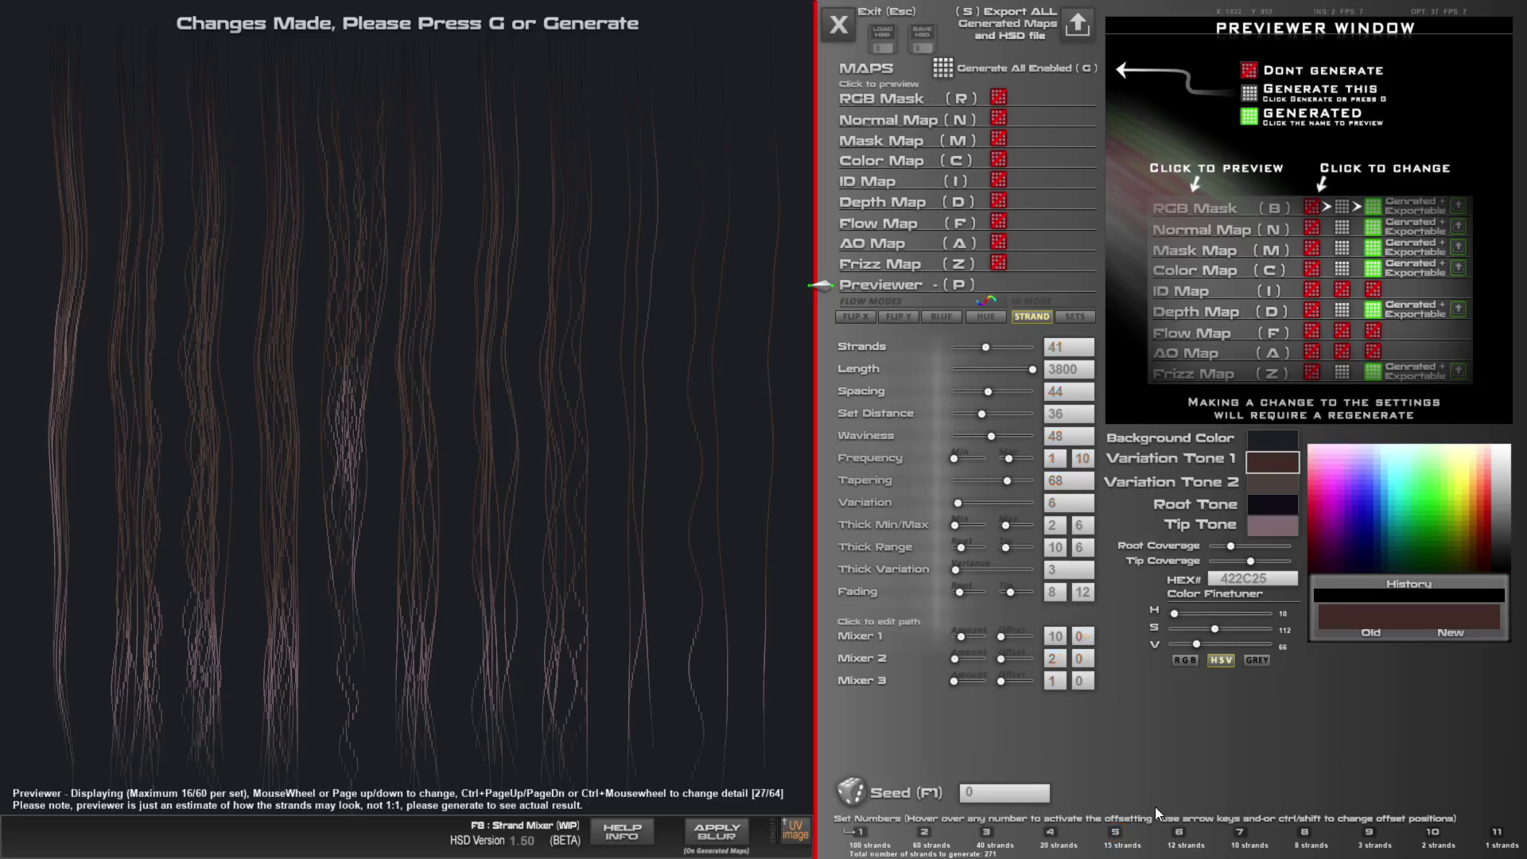
pyautogui.click(1180, 832)
pyautogui.click(1115, 832)
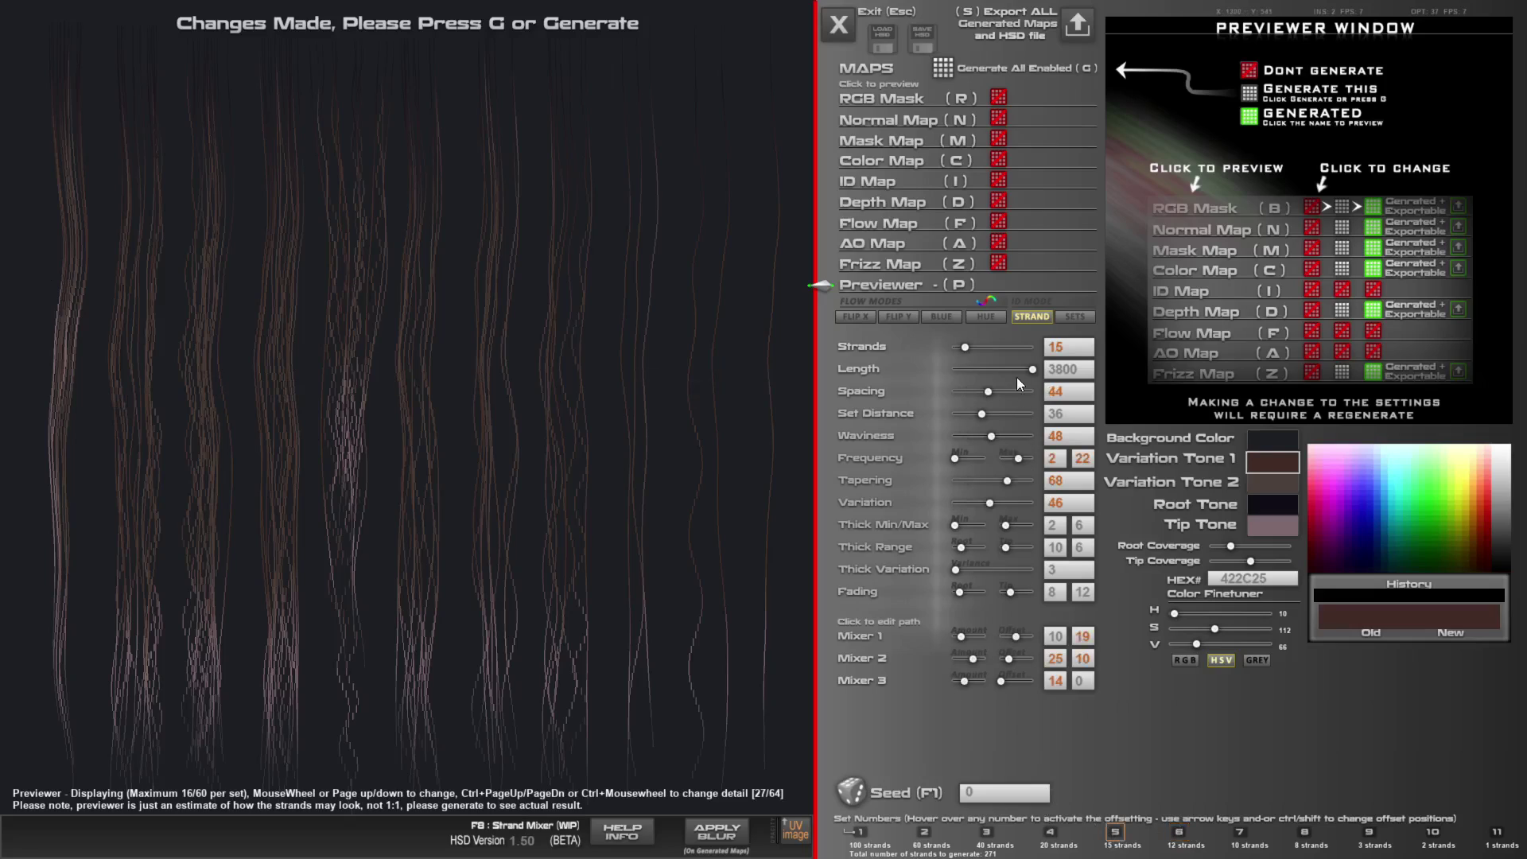
pyautogui.click(1056, 835)
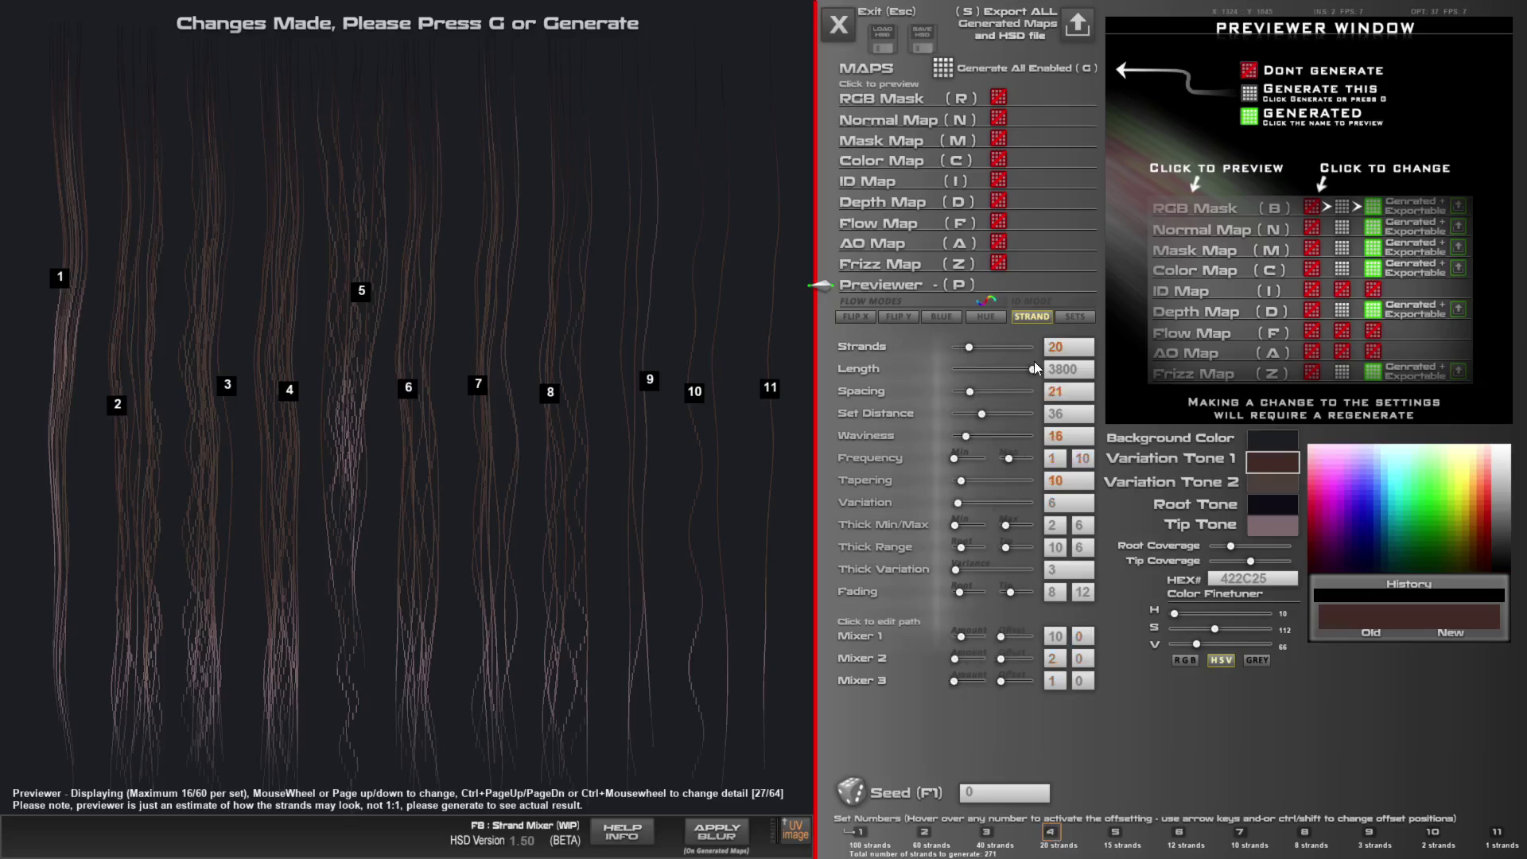
pyautogui.click(988, 834)
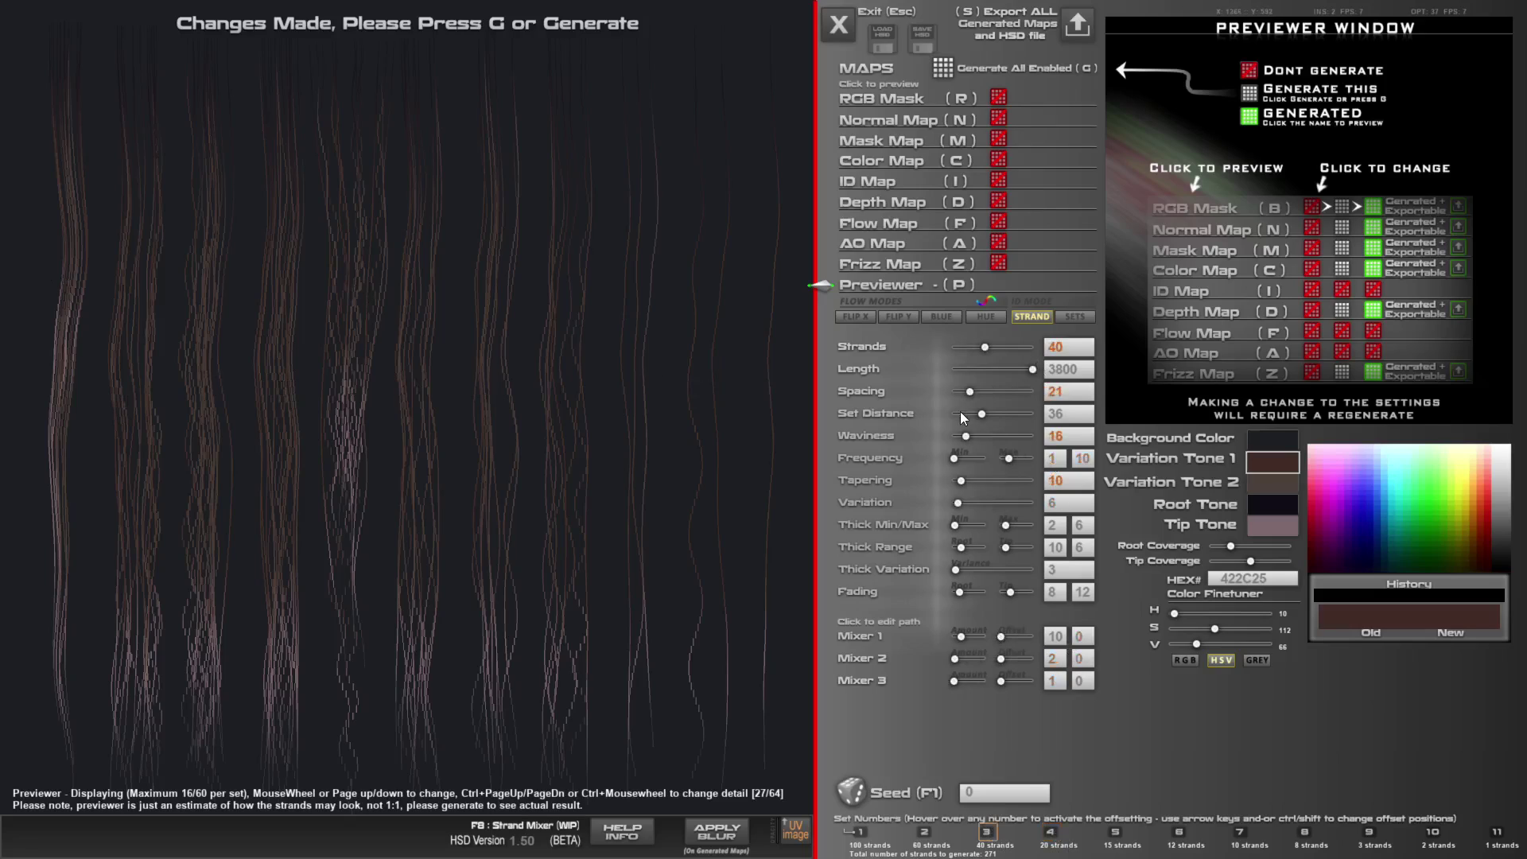
pyautogui.click(988, 835)
# Set Variation to 22, Strands to 39 and Waviness to 36
pyautogui.moveTo(961, 500); pyautogui.dragTo(971, 501)
pyautogui.moveTo(989, 346); pyautogui.dragTo(985, 347)
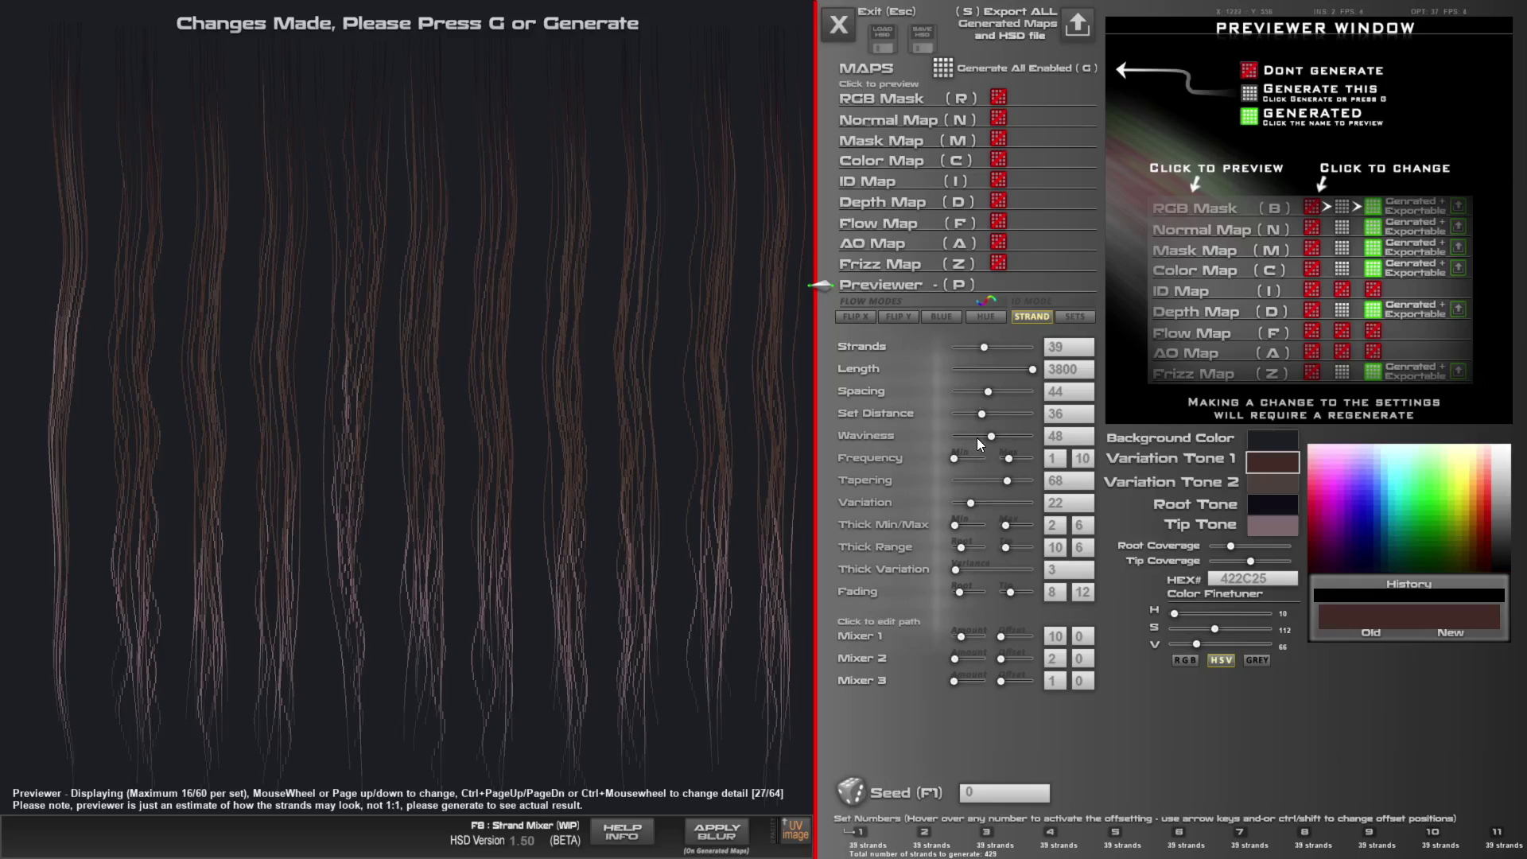
pyautogui.moveTo(980, 437); pyautogui.dragTo(982, 436)
# Shorten the override lengths to 2166 for set 1 and 1786 for set 2
pyautogui.click(861, 835)
pyautogui.moveTo(1032, 369); pyautogui.dragTo(1000, 369)
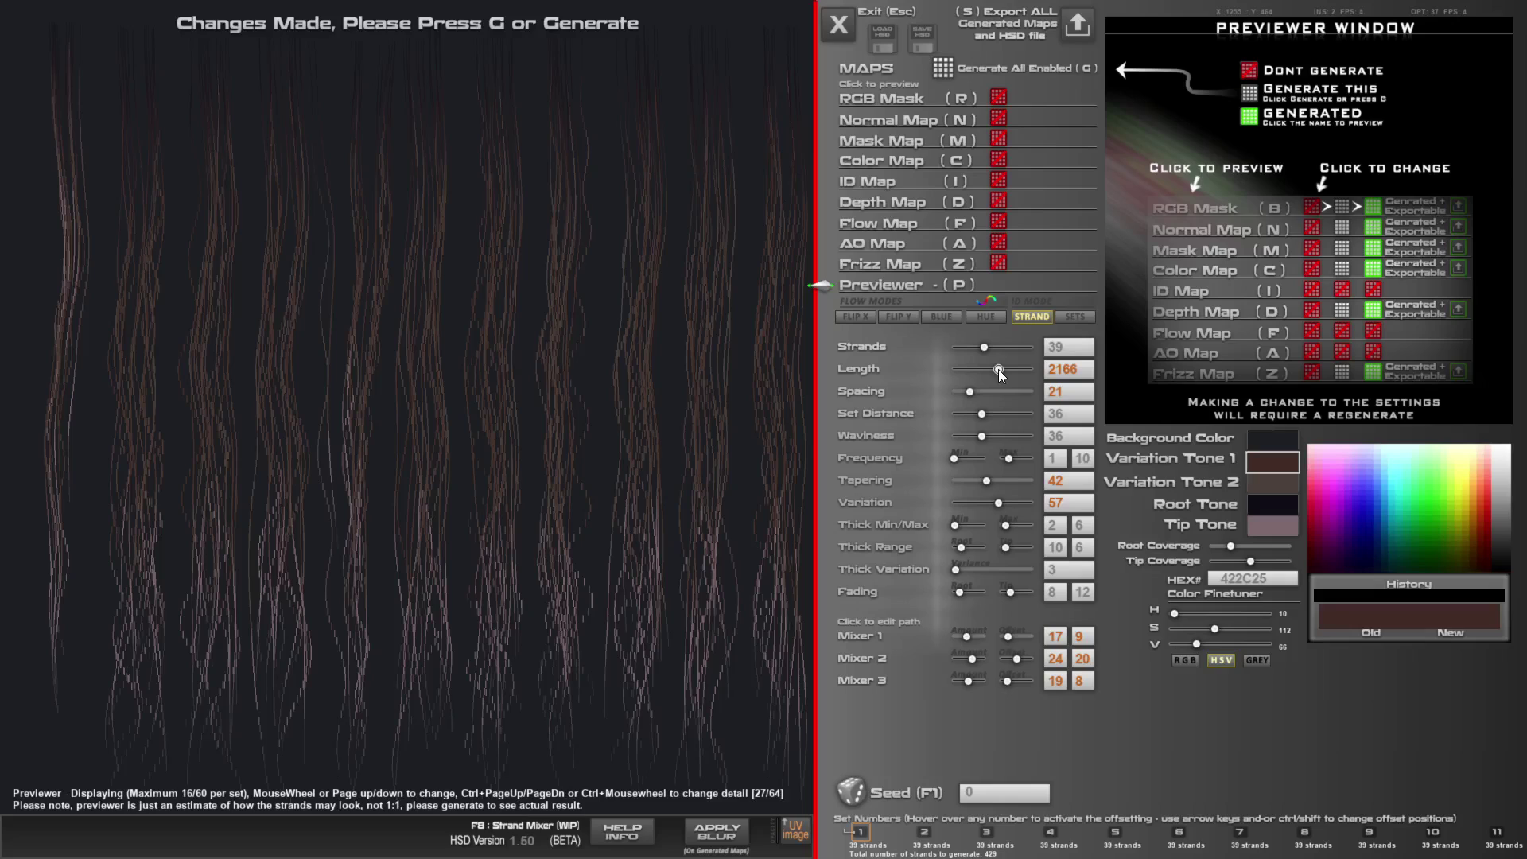
pyautogui.click(923, 832)
pyautogui.moveTo(1034, 369); pyautogui.dragTo(990, 369)
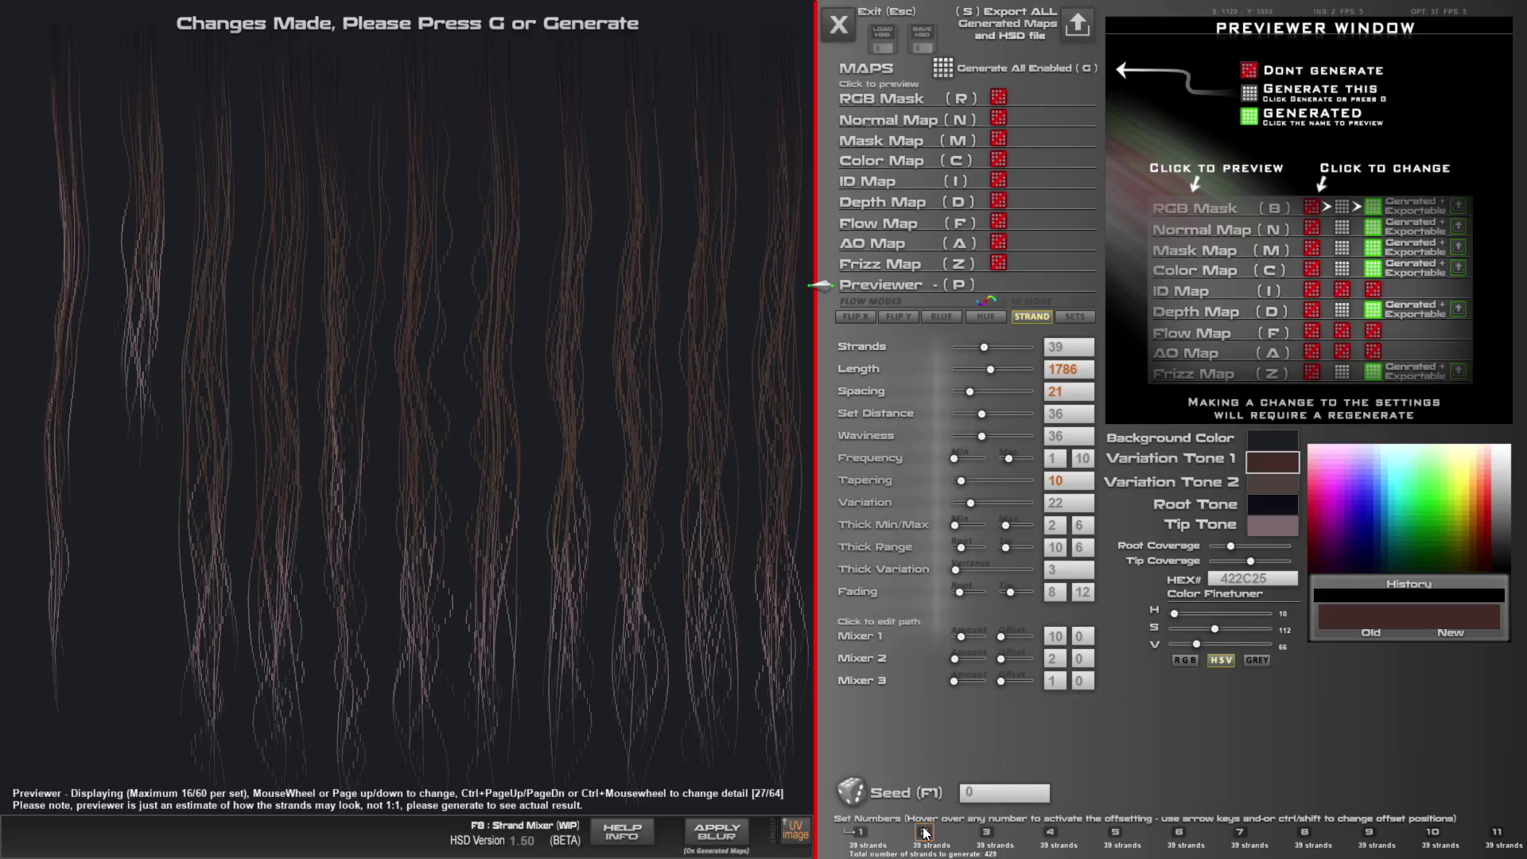
pyautogui.moveTo(1031, 371); pyautogui.dragTo(970, 393)
# With set 1 selected, lower the strand Spacing from 21 to 4
pyautogui.click(863, 839)
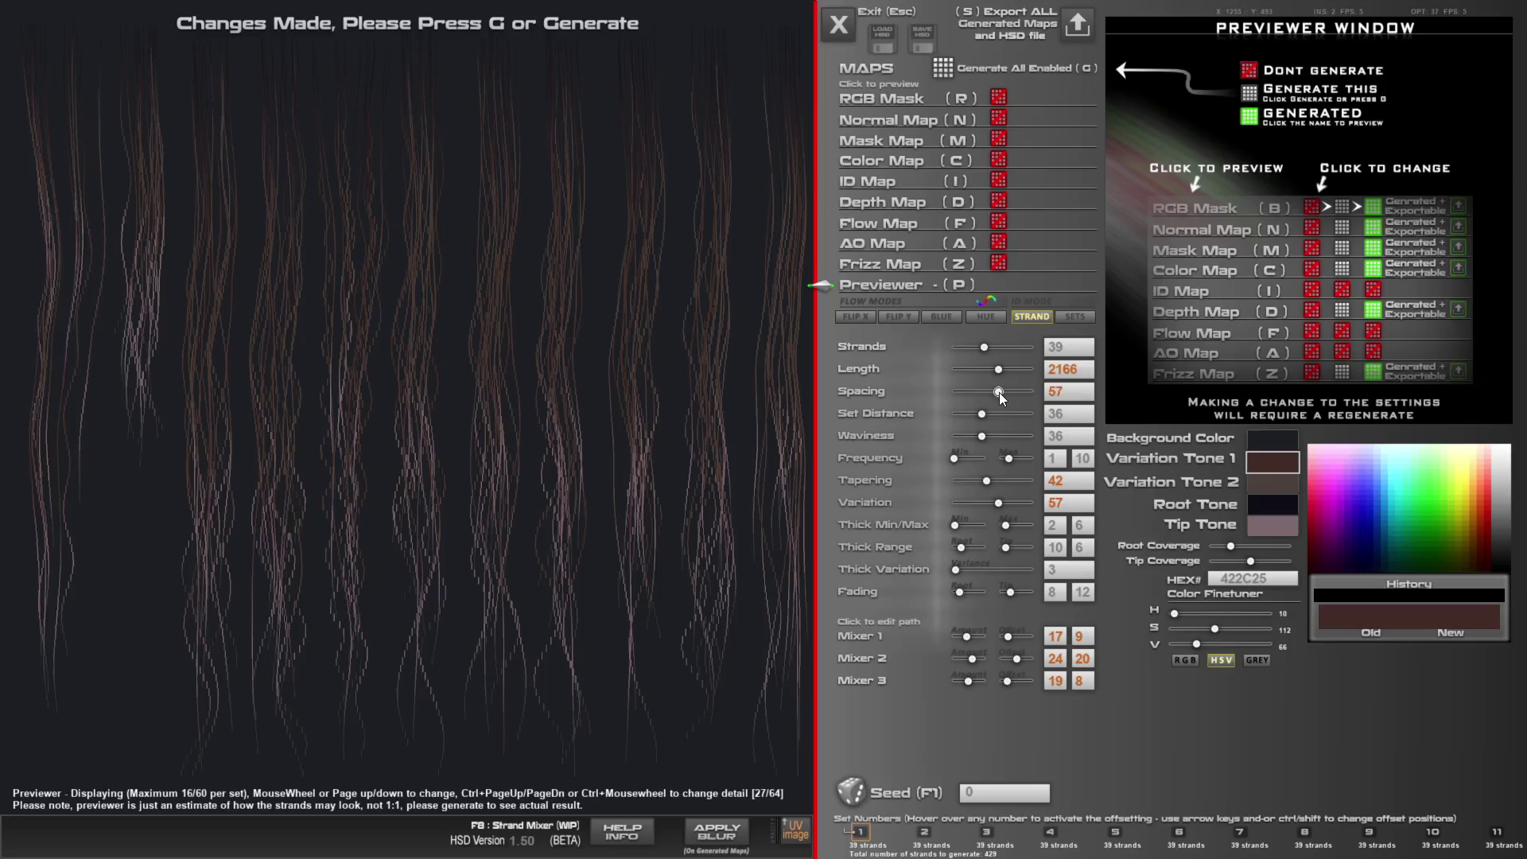
pyautogui.moveTo(966, 393); pyautogui.dragTo(955, 393)
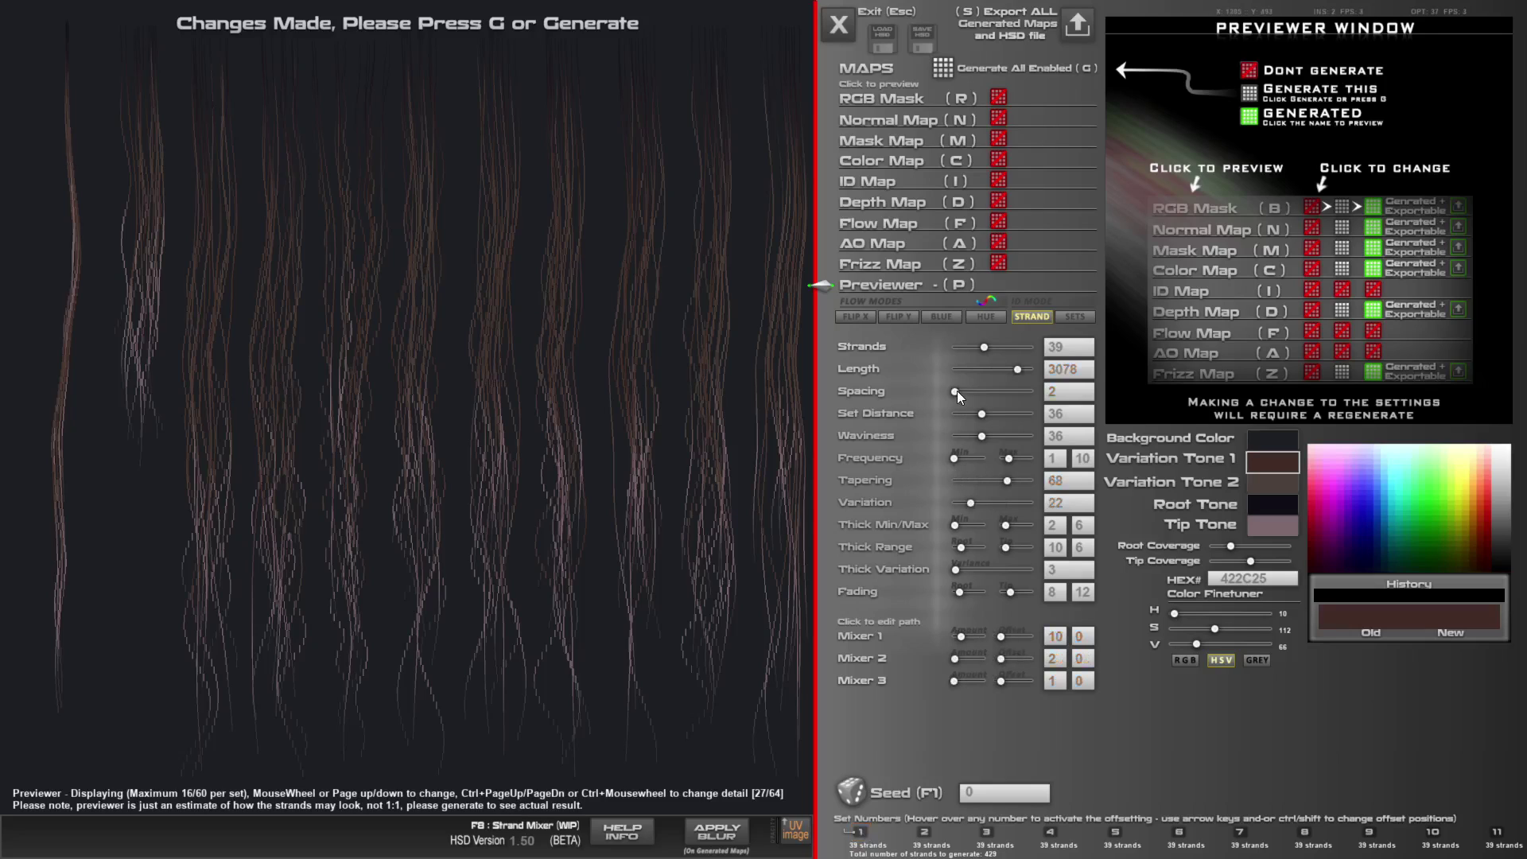
pyautogui.moveTo(957, 390)
pyautogui.mouseDown()
pyautogui.moveTo(984, 389)
pyautogui.moveTo(954, 390)
pyautogui.mouseUp()
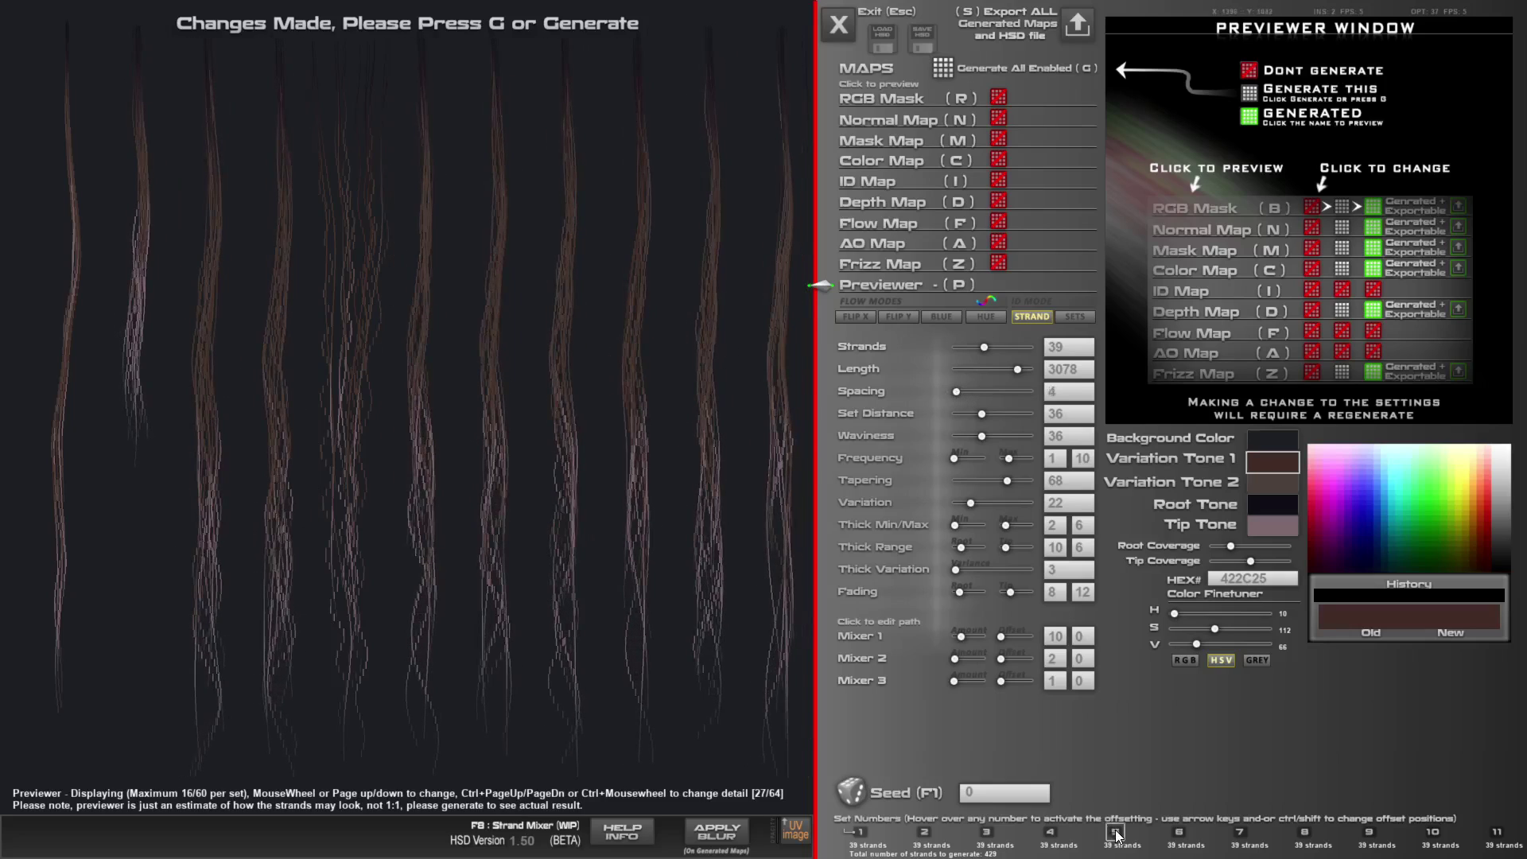
pyautogui.moveTo(1117, 836)
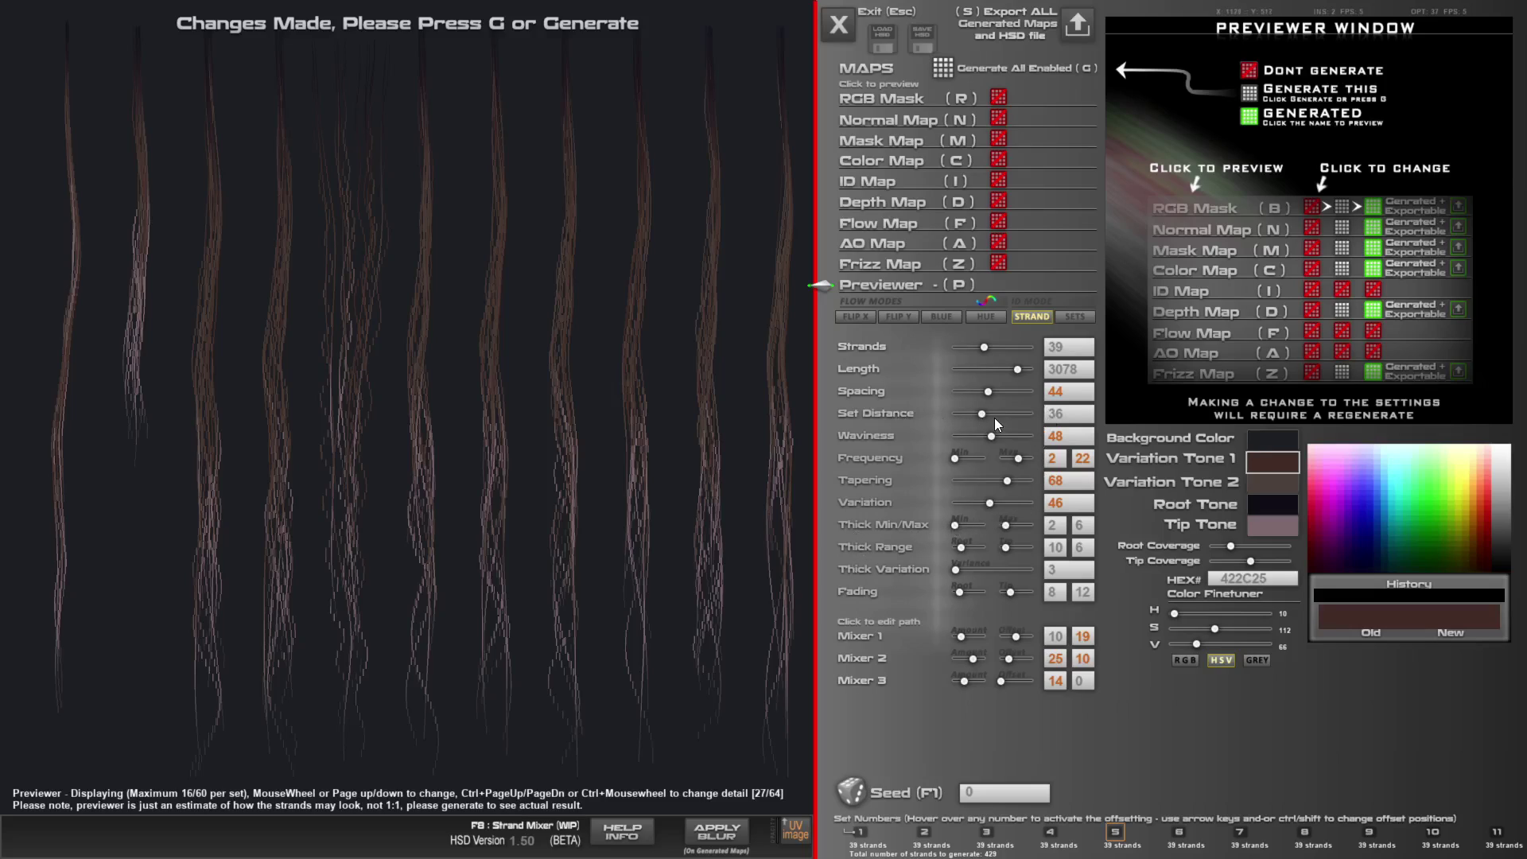
# Reduce Set Distance from 36 to 24 and view set 6's override values
pyautogui.moveTo(983, 413)
pyautogui.mouseDown()
pyautogui.moveTo(1001, 412)
pyautogui.moveTo(977, 421)
pyautogui.mouseUp()
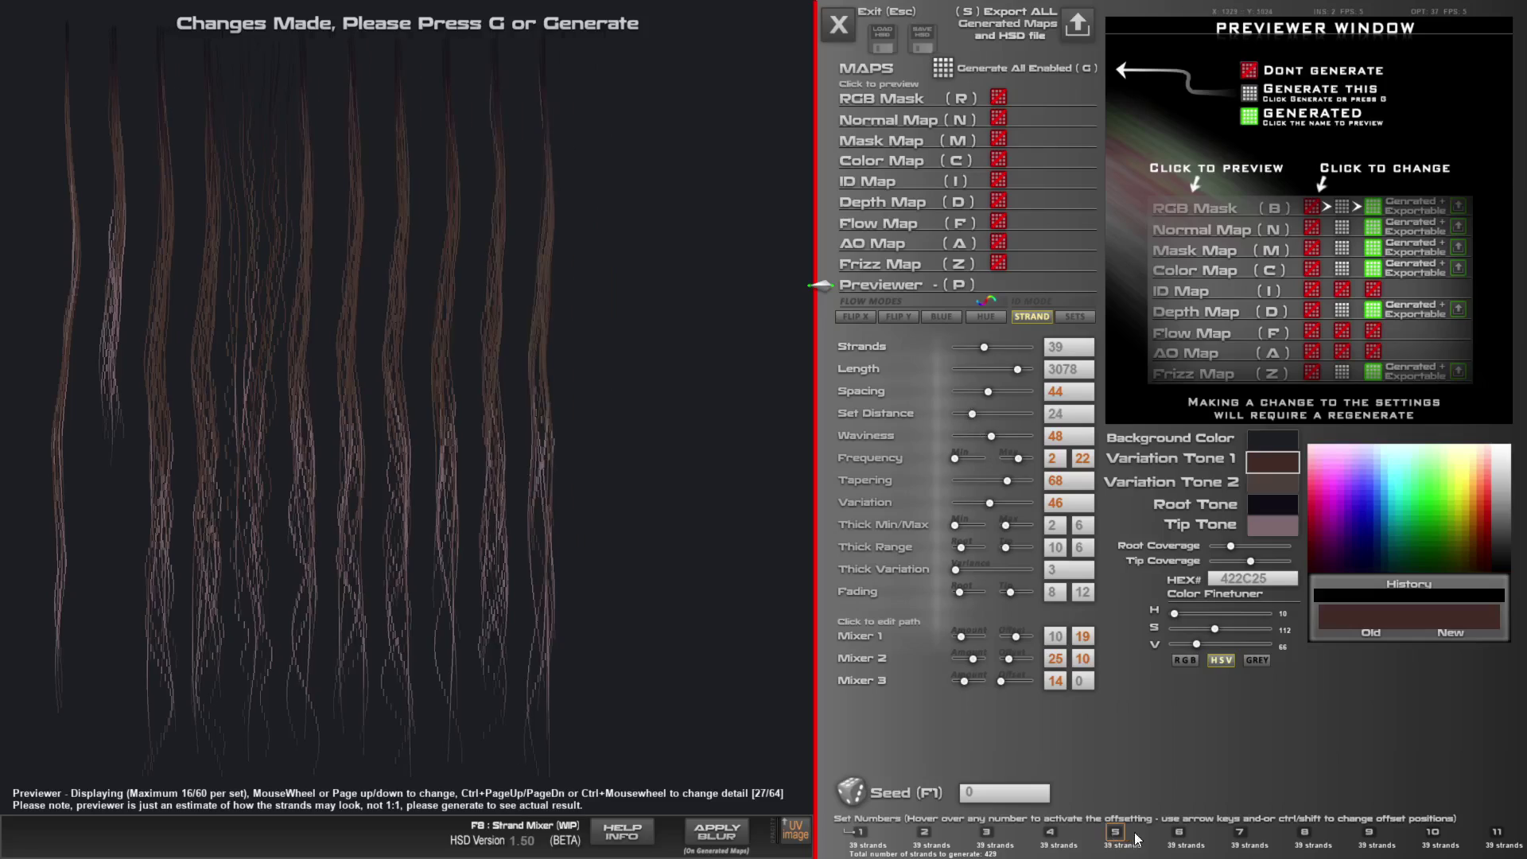
pyautogui.click(1179, 832)
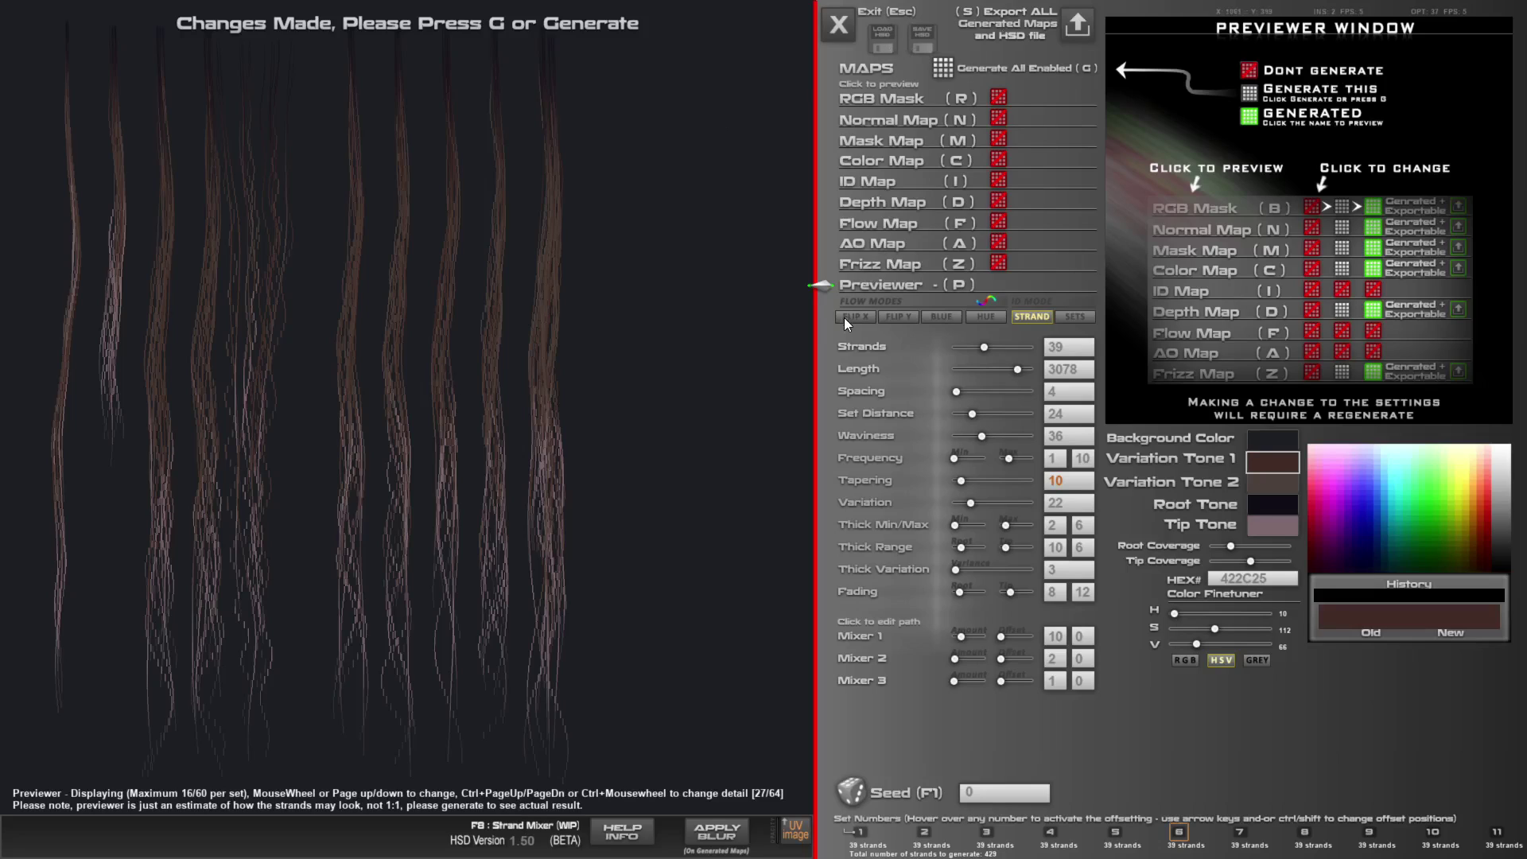
# On the ArtStation Edit Product page, edit the HSD 1.5 list, selecting DONE on the first bullet
pyautogui.hotkey('alt', 'Tab')
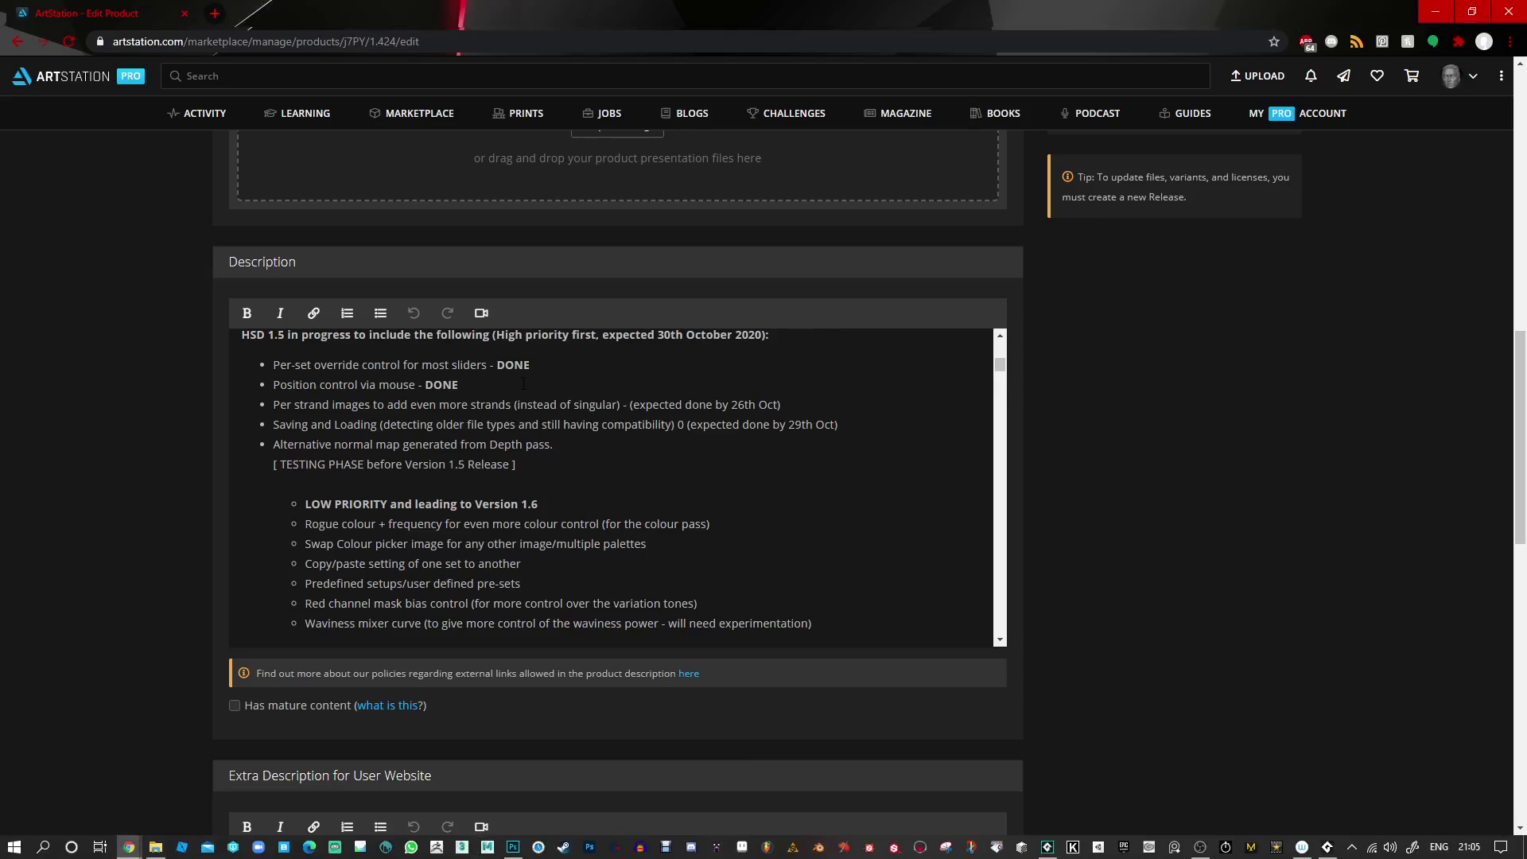
pyautogui.moveTo(521, 384); pyautogui.dragTo(273, 385)
pyautogui.click(273, 385)
pyautogui.scroll(1, 477, 464)
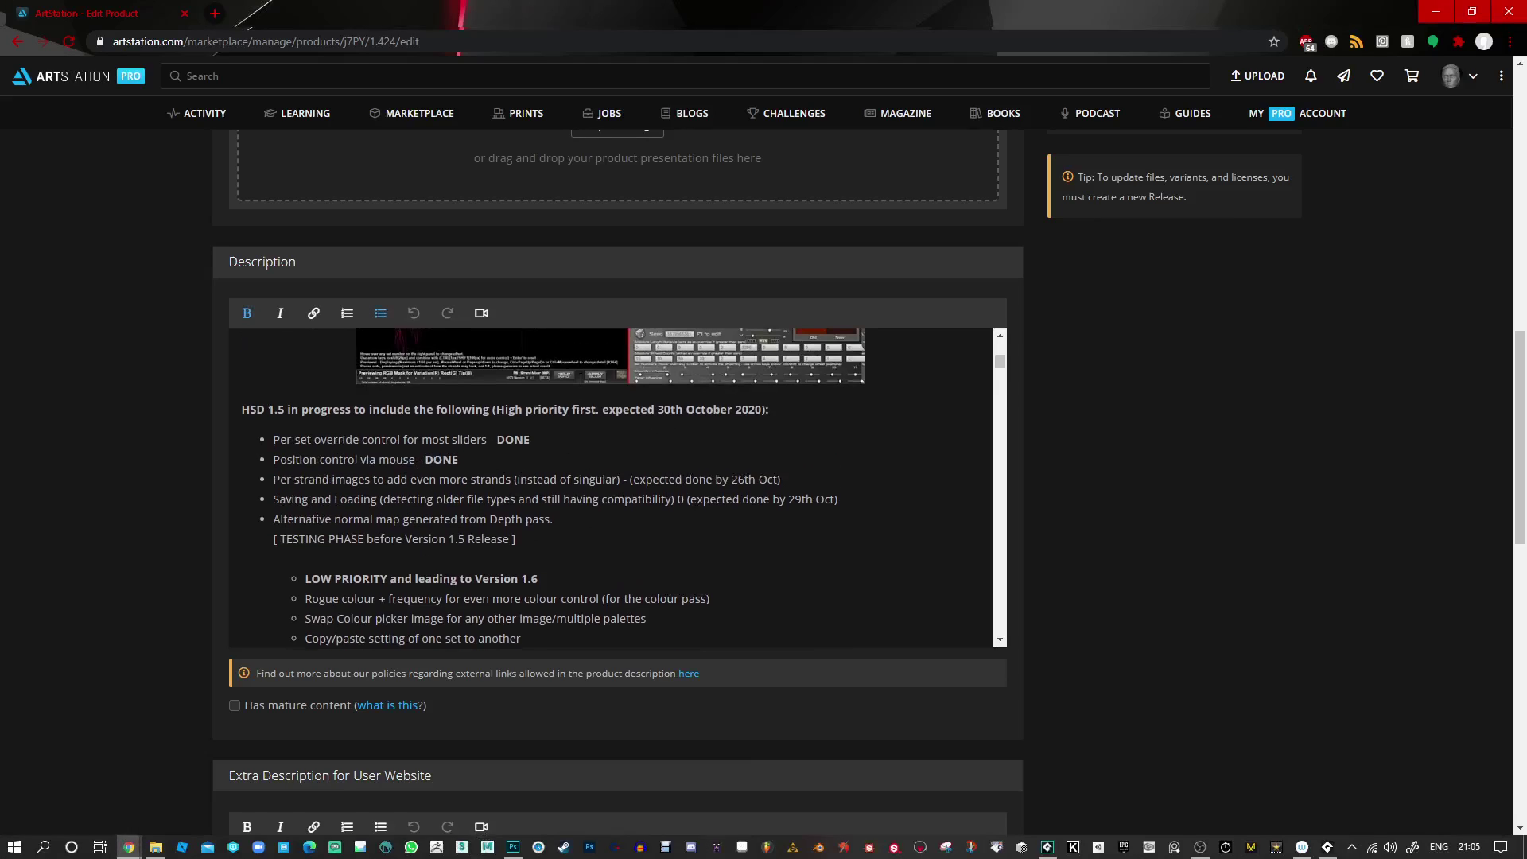
pyautogui.scroll(5, 613, 486)
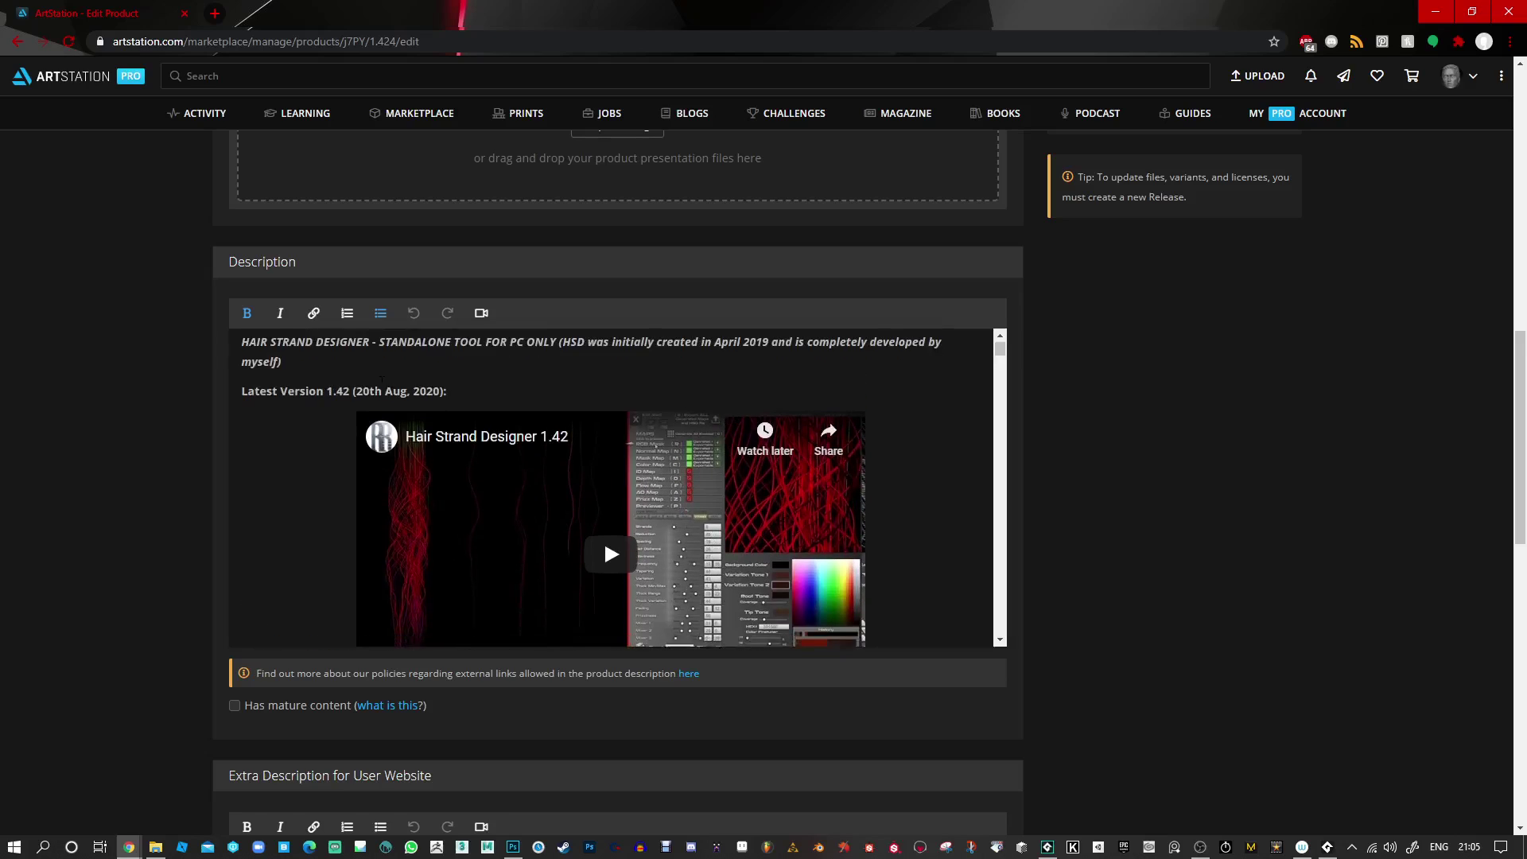
pyautogui.scroll(-4, 382, 385)
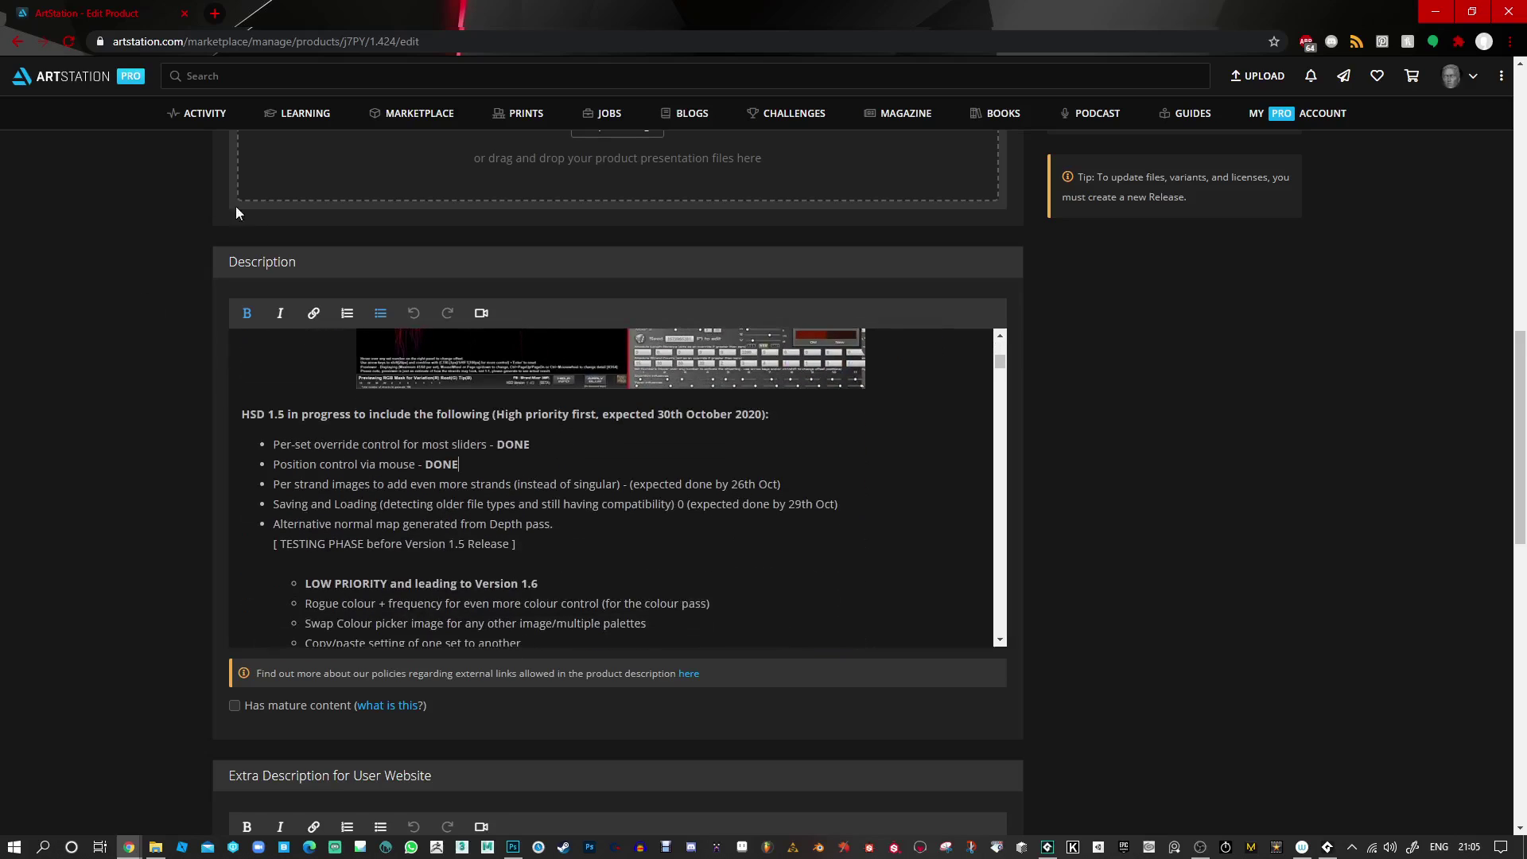
pyautogui.doubleClick(525, 444)
pyautogui.click(483, 464)
# Place the cursor after the Depth pass bullet, then return to Hair Strand Designer's previewer
pyautogui.click(575, 528)
pyautogui.hotkey('alt', 'Tab')
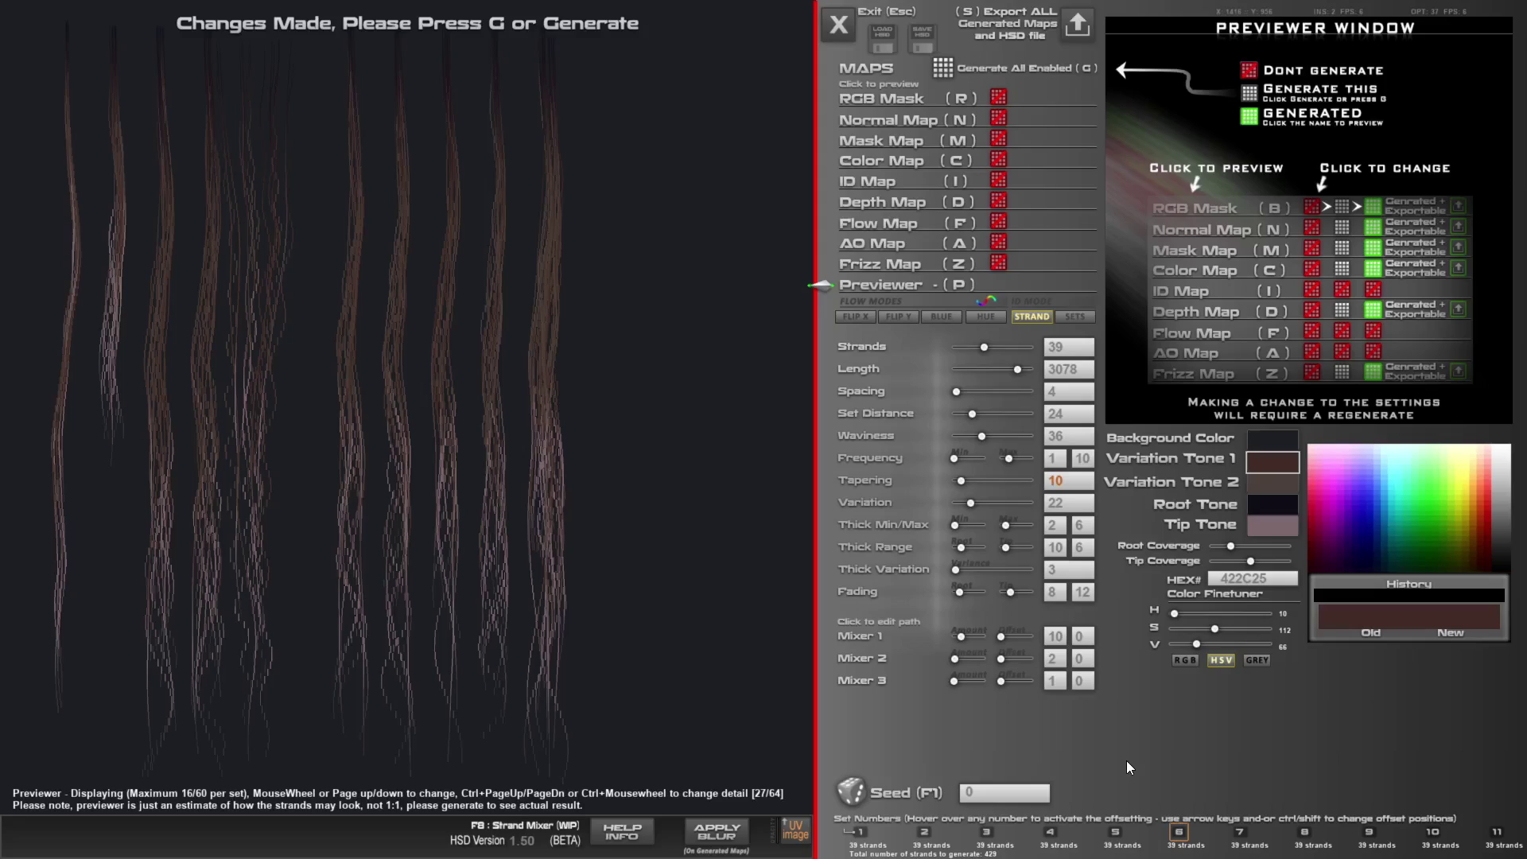
pyautogui.moveTo(1186, 832)
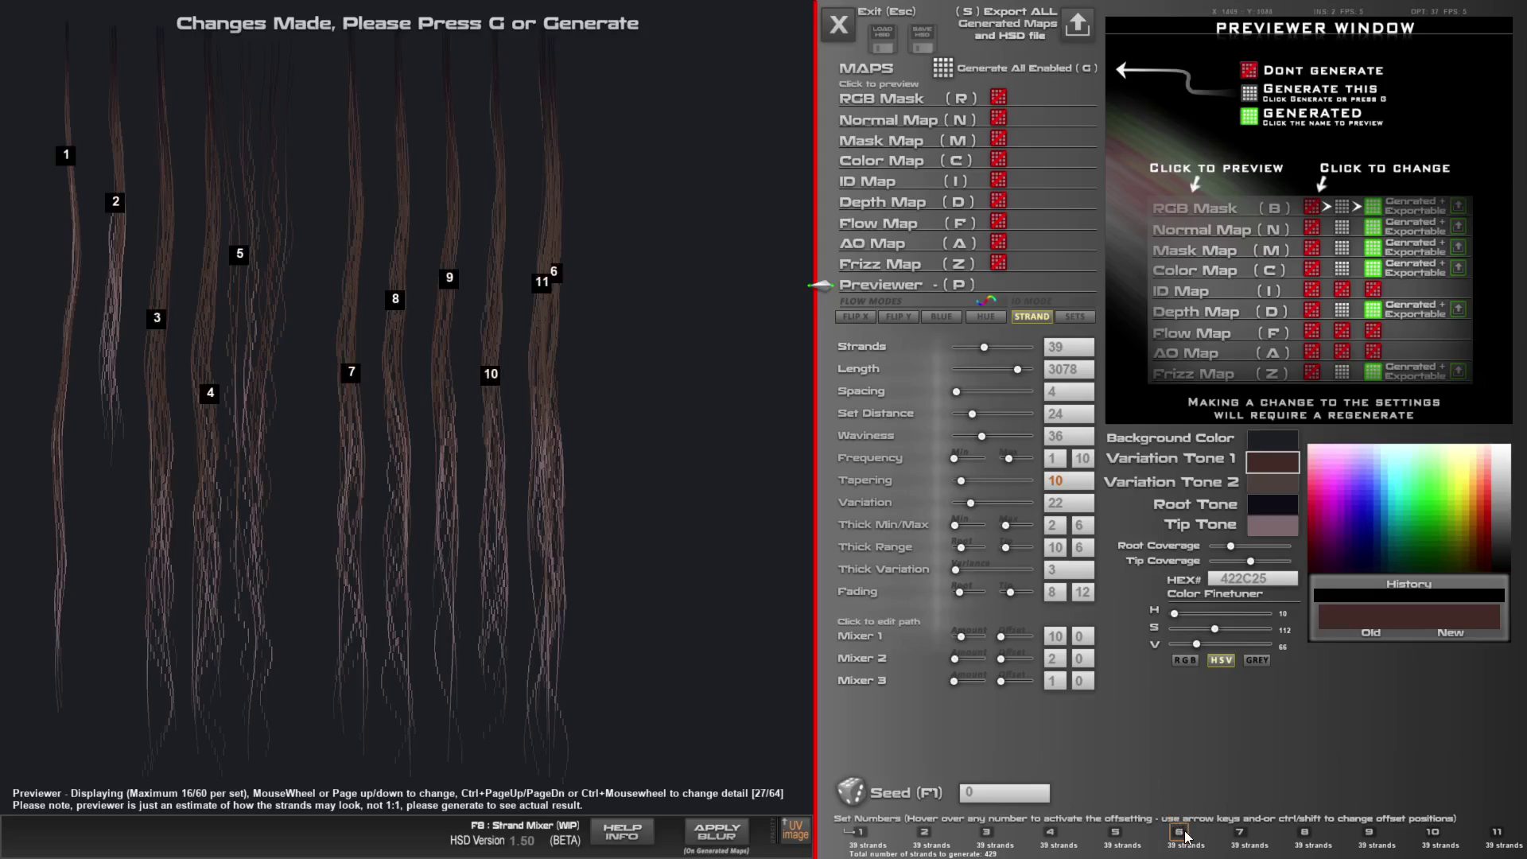